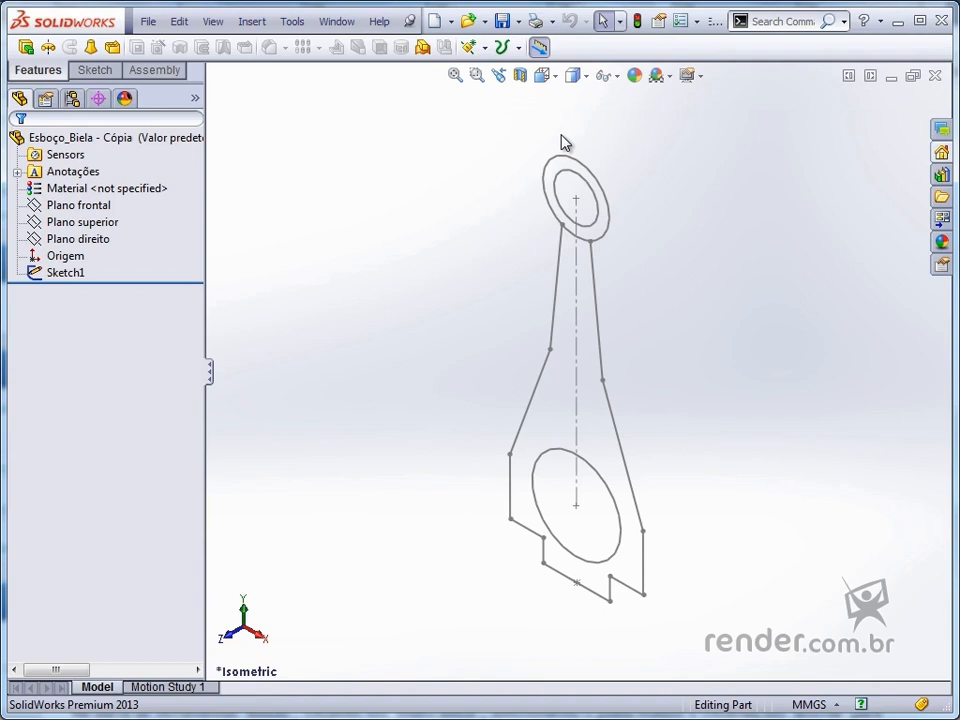
# Customize the CommandManager by adding a Blocks tab, and close the customization dialog.
pyautogui.rightClick(148, 76)
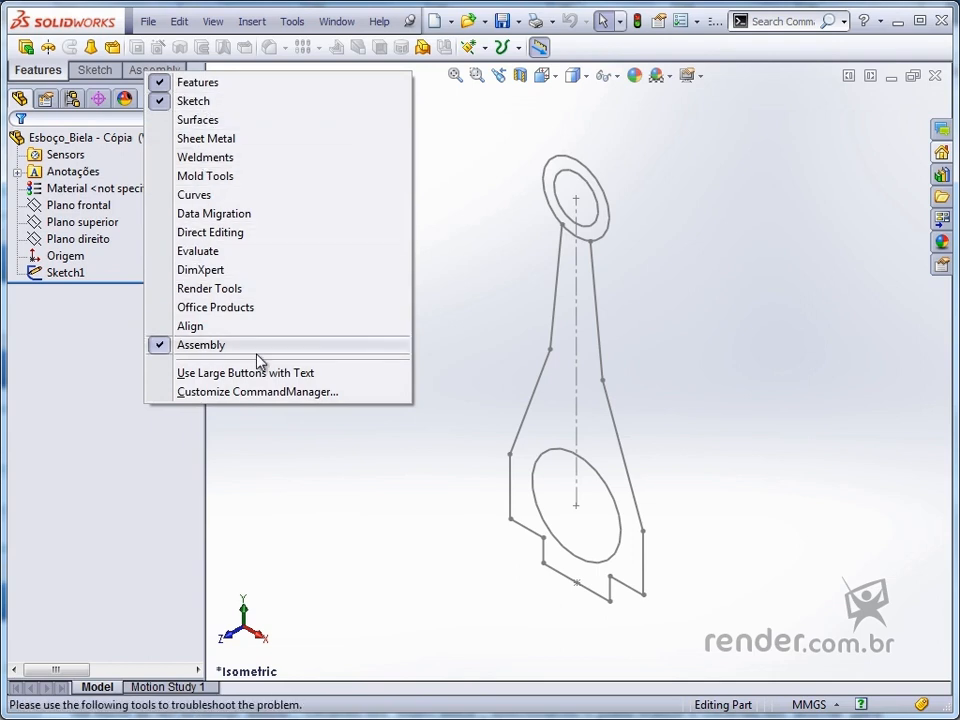
pyautogui.click(275, 401)
pyautogui.moveTo(375, 240); pyautogui.dragTo(367, 145)
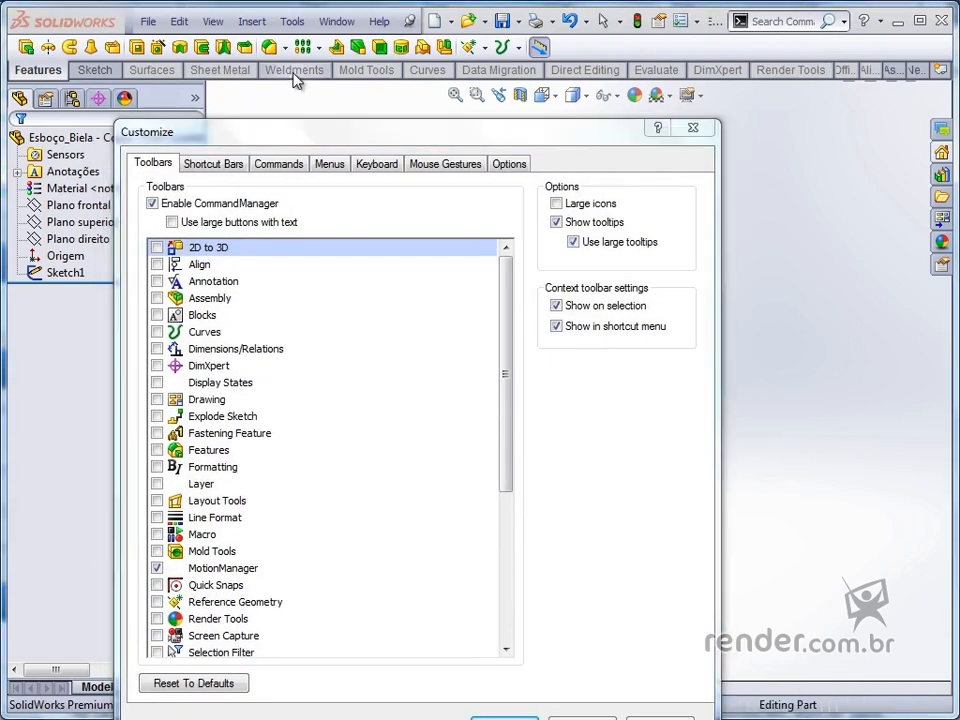
pyautogui.rightClick(296, 80)
pyautogui.moveTo(455, 92)
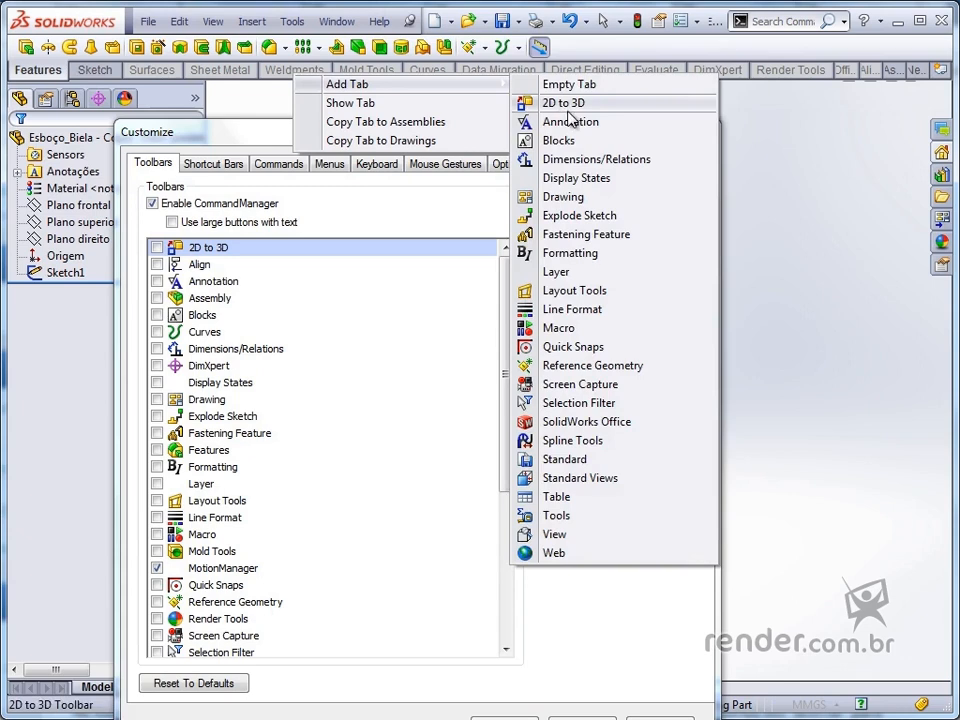
pyautogui.click(587, 142)
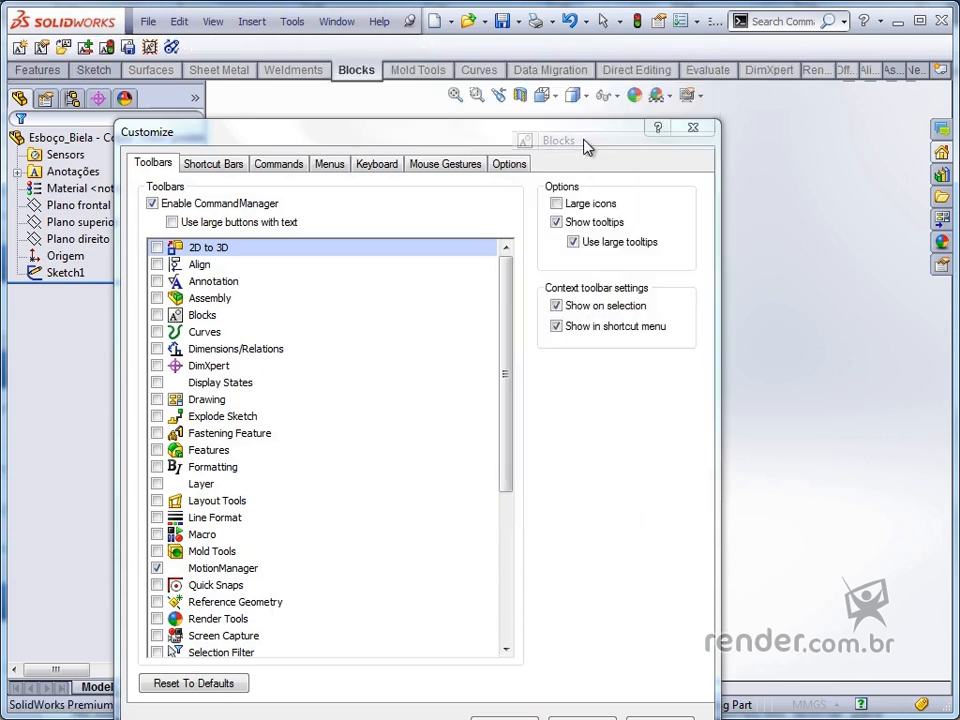
pyautogui.click(697, 130)
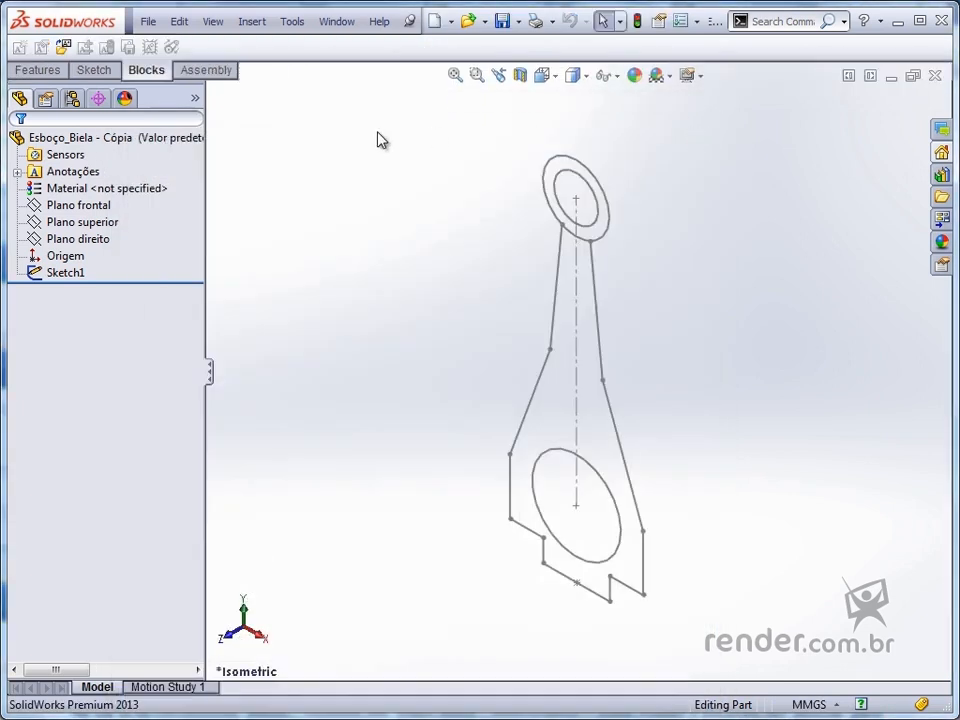
# Save the connecting rod's Sketch1 as the SolidWorks block file Sketch1 in the A4 folder.
pyautogui.click(148, 71)
pyautogui.click(70, 273)
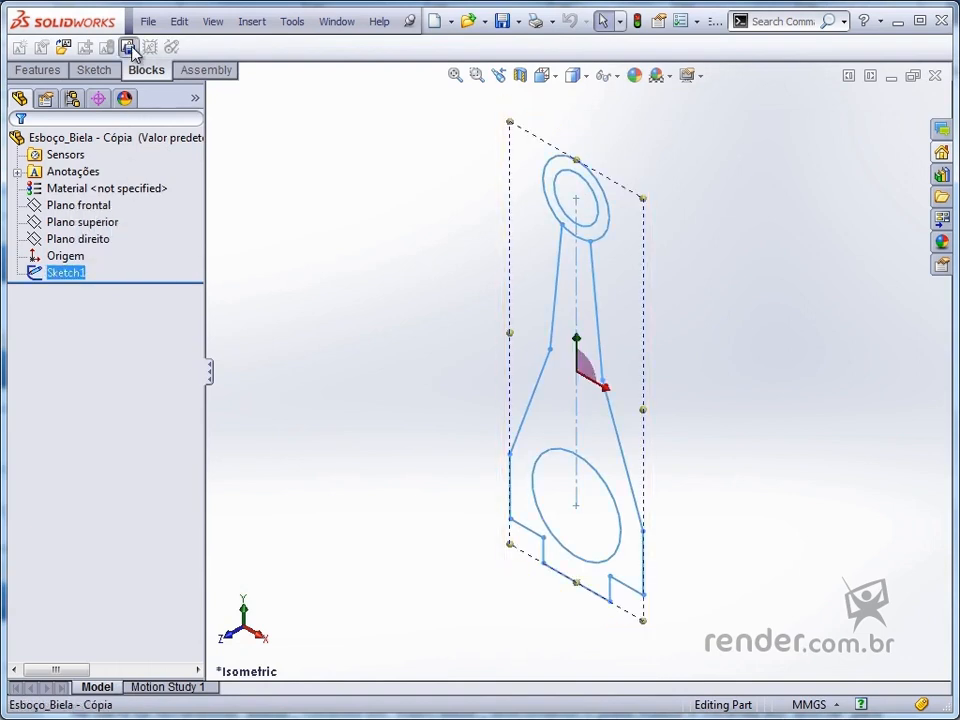
pyautogui.click(128, 47)
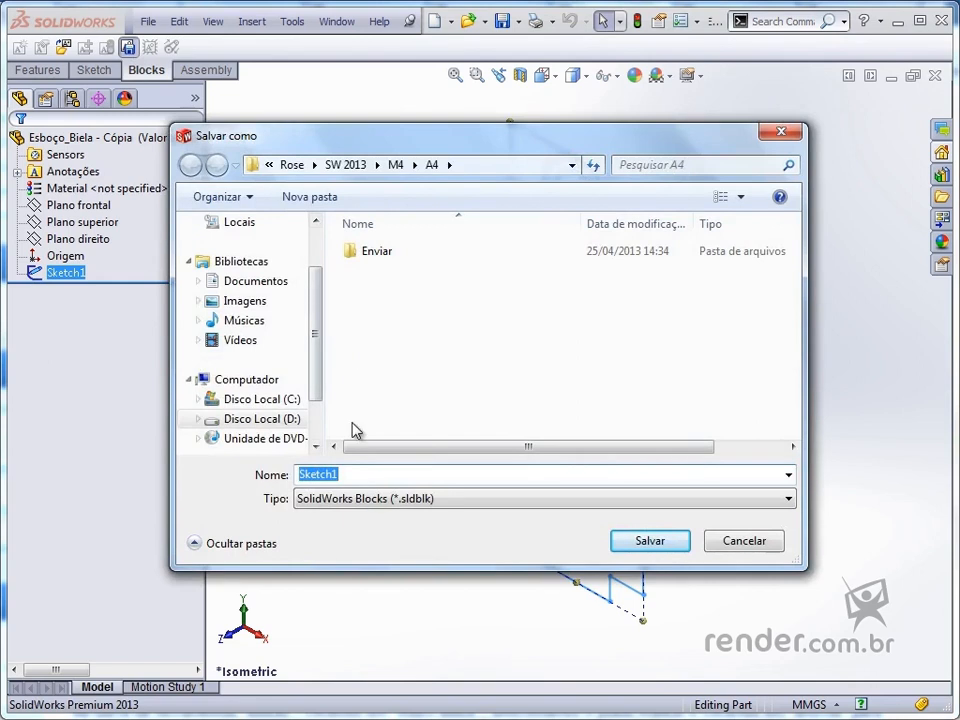
pyautogui.click(647, 541)
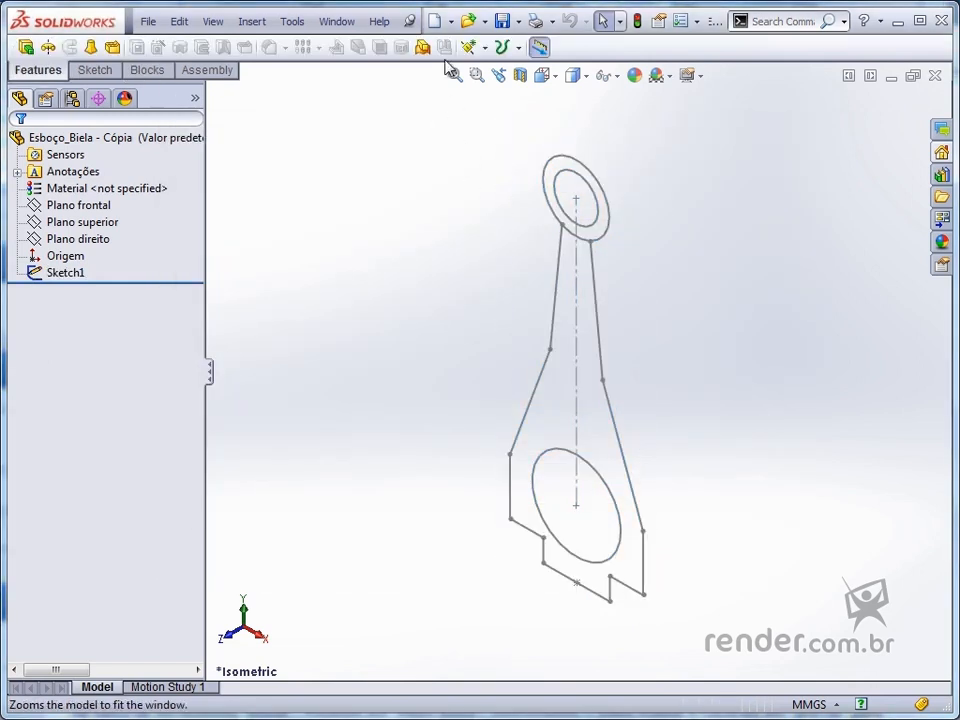
# Create a new part document and start inserting a block on the Front plane.
pyautogui.click(433, 20)
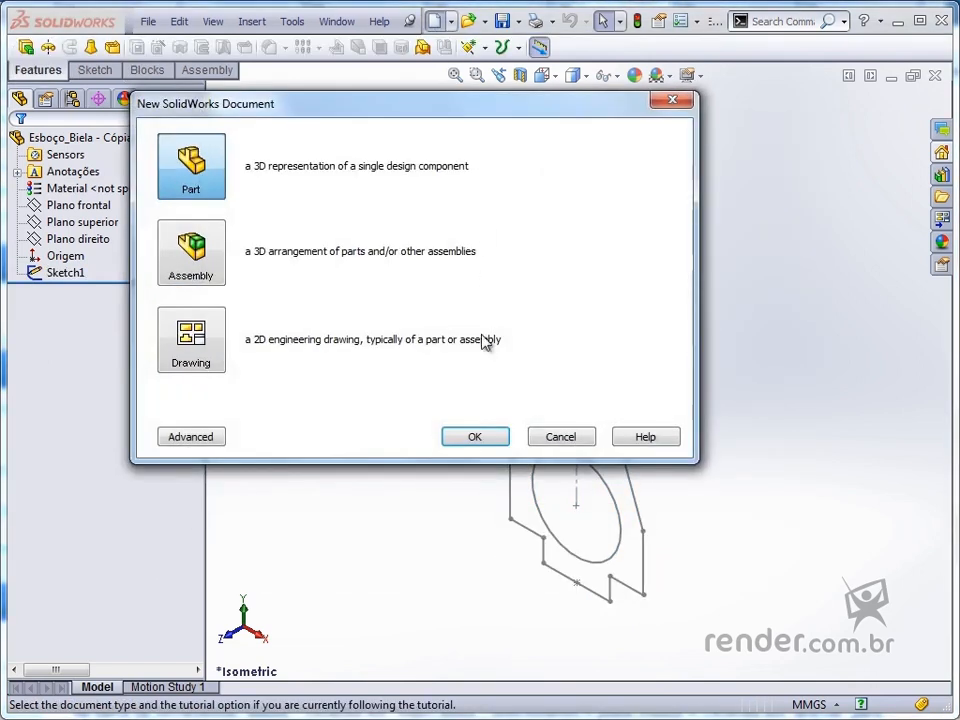
pyautogui.click(476, 436)
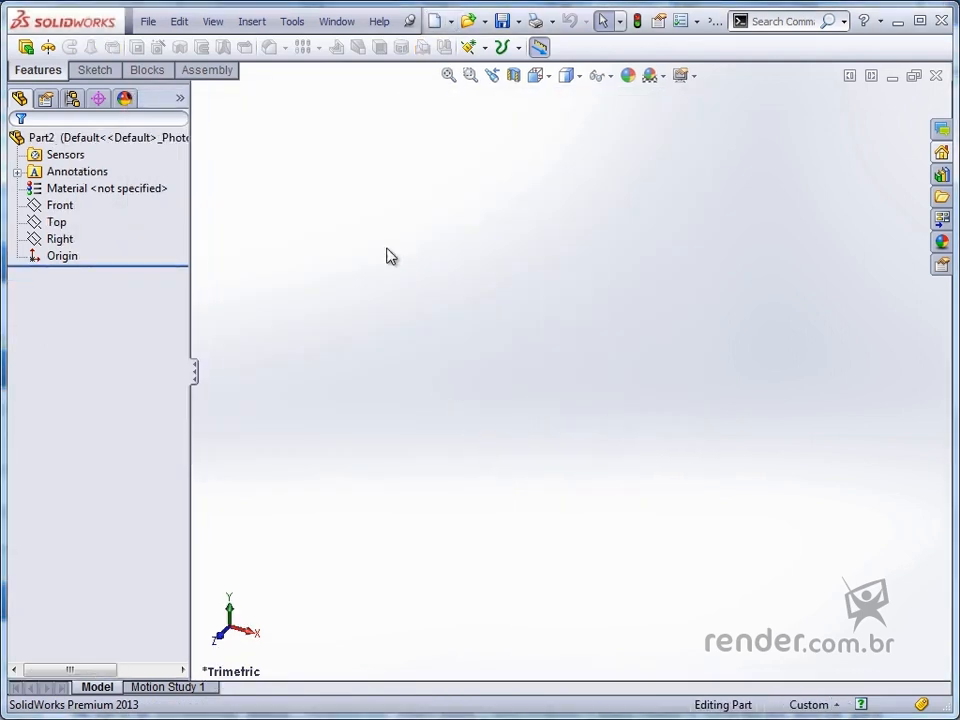
pyautogui.click(147, 70)
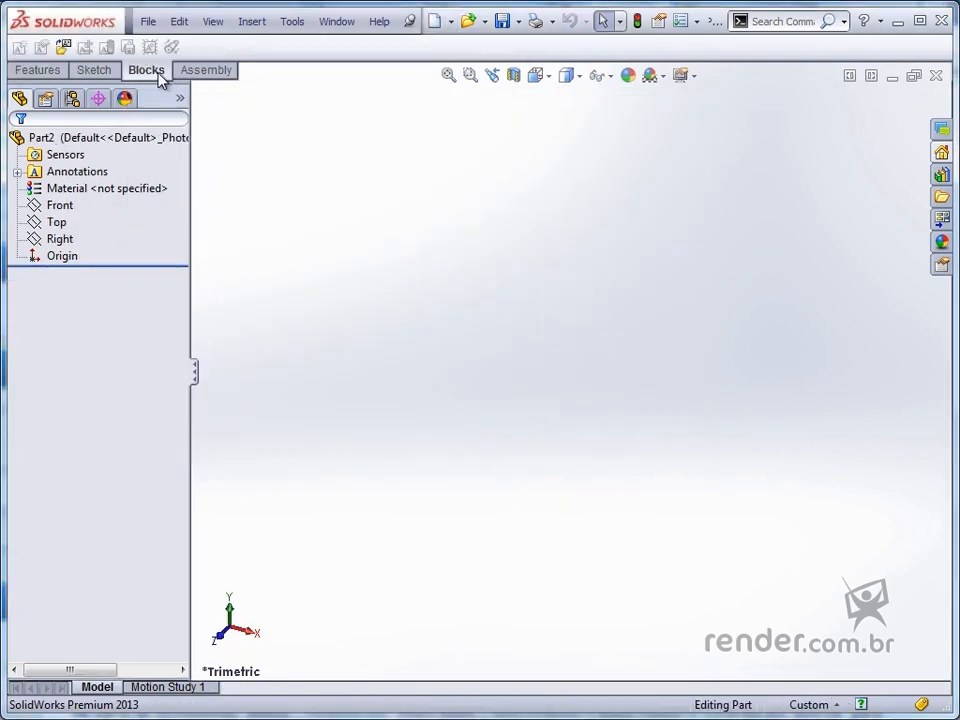
pyautogui.click(63, 47)
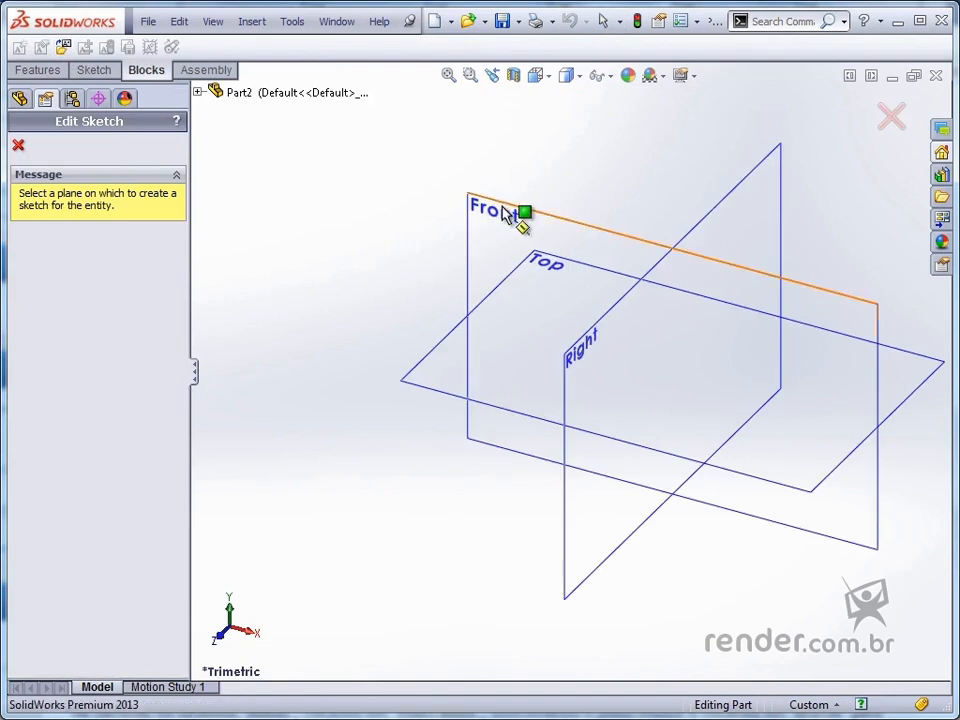
pyautogui.click(505, 215)
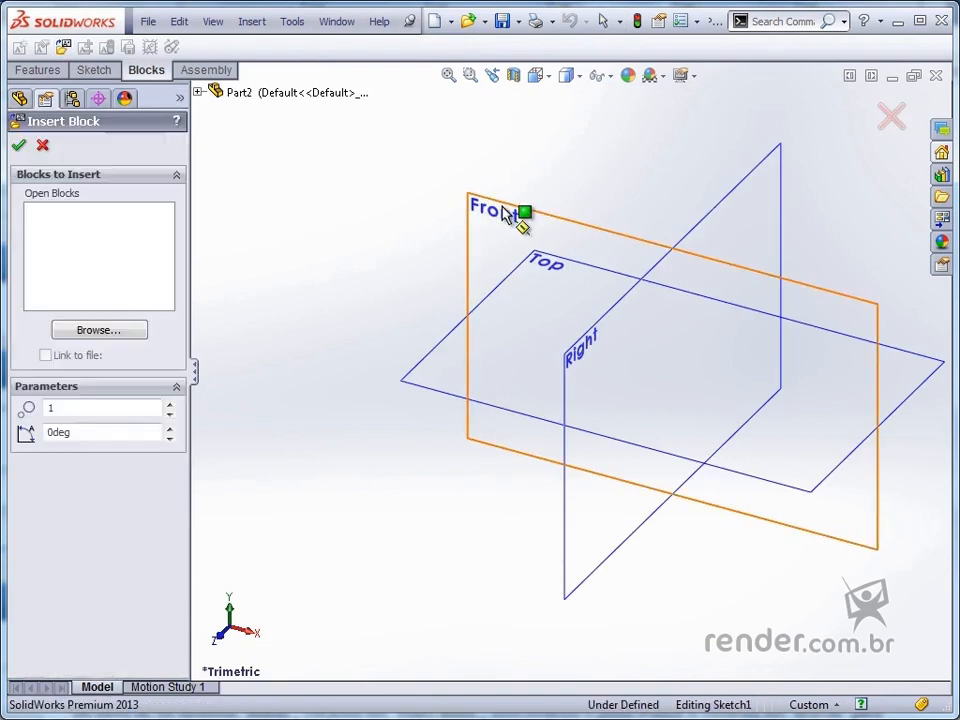
# Load the block file Sketch1.SLDBLK from the A4 folder inside M4.
pyautogui.click(120, 330)
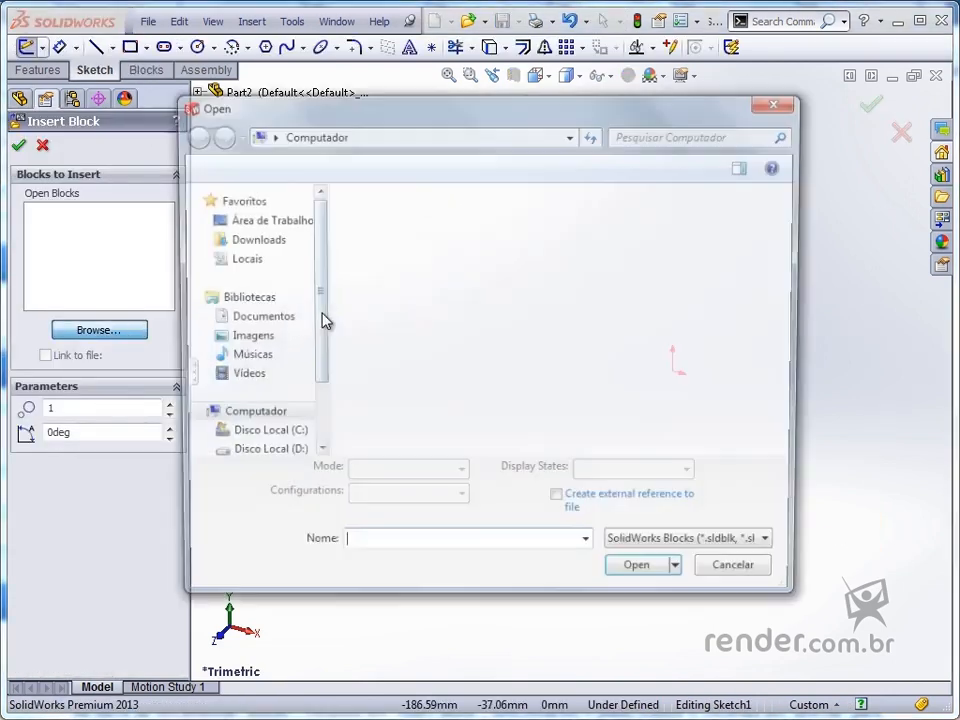
pyautogui.doubleClick(403, 306)
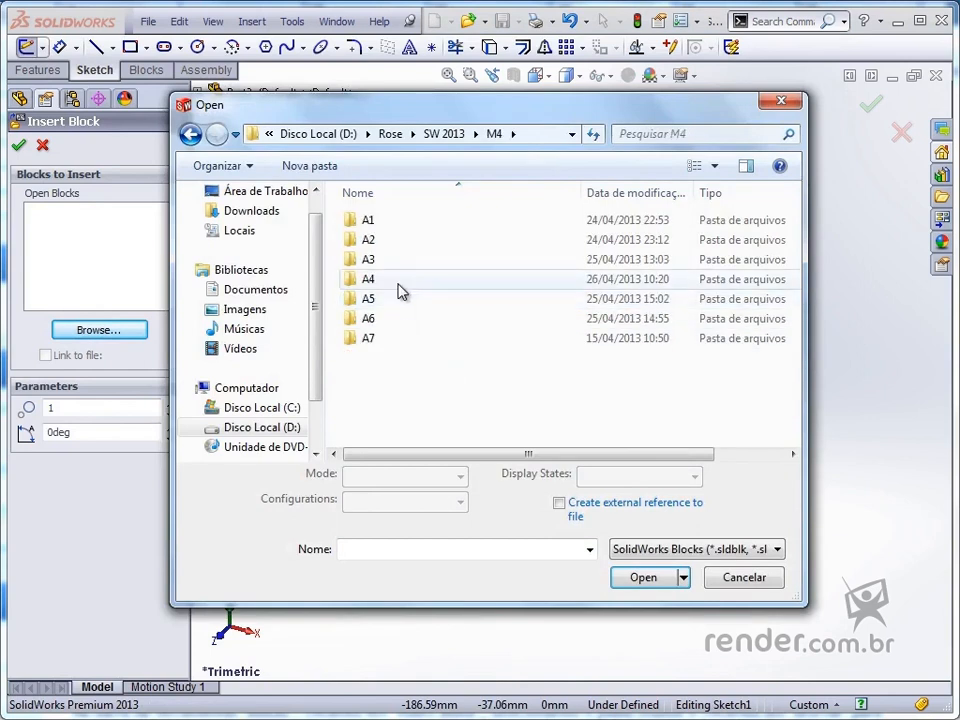
pyautogui.doubleClick(392, 284)
pyautogui.click(405, 240)
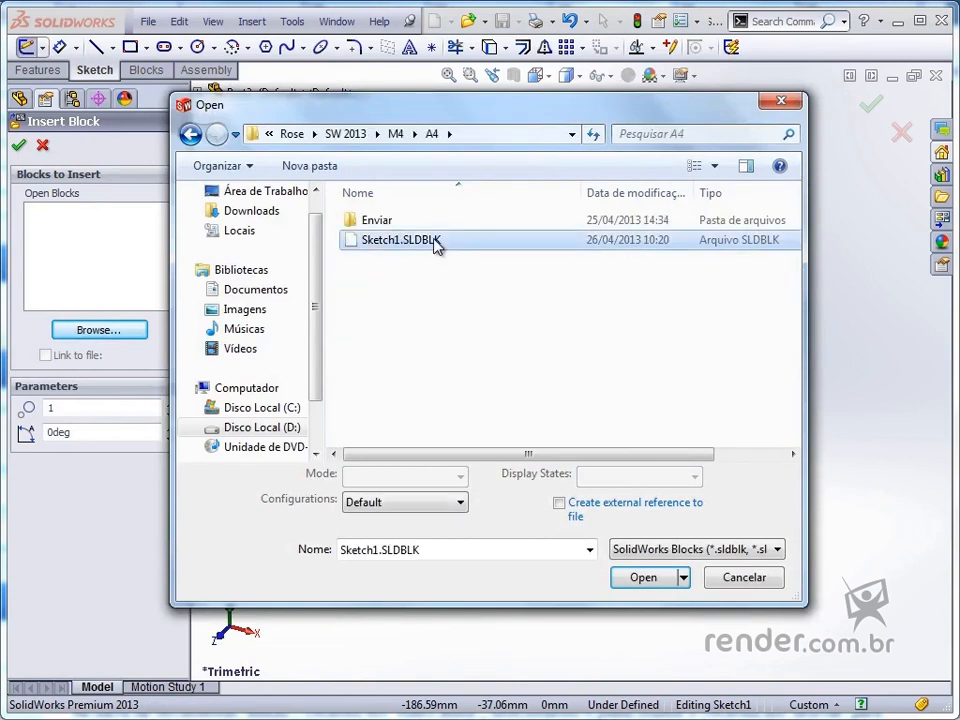
pyautogui.click(636, 580)
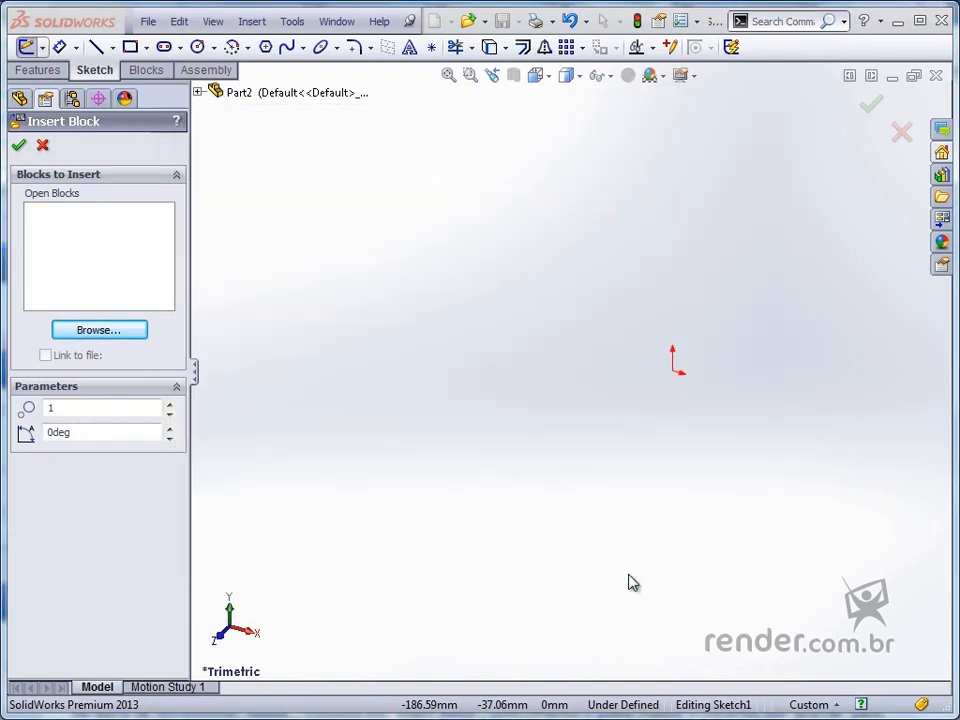
# Place one connecting rod block at the sketch origin and a second instance to its left, and finish the insertion.
pyautogui.click(673, 374)
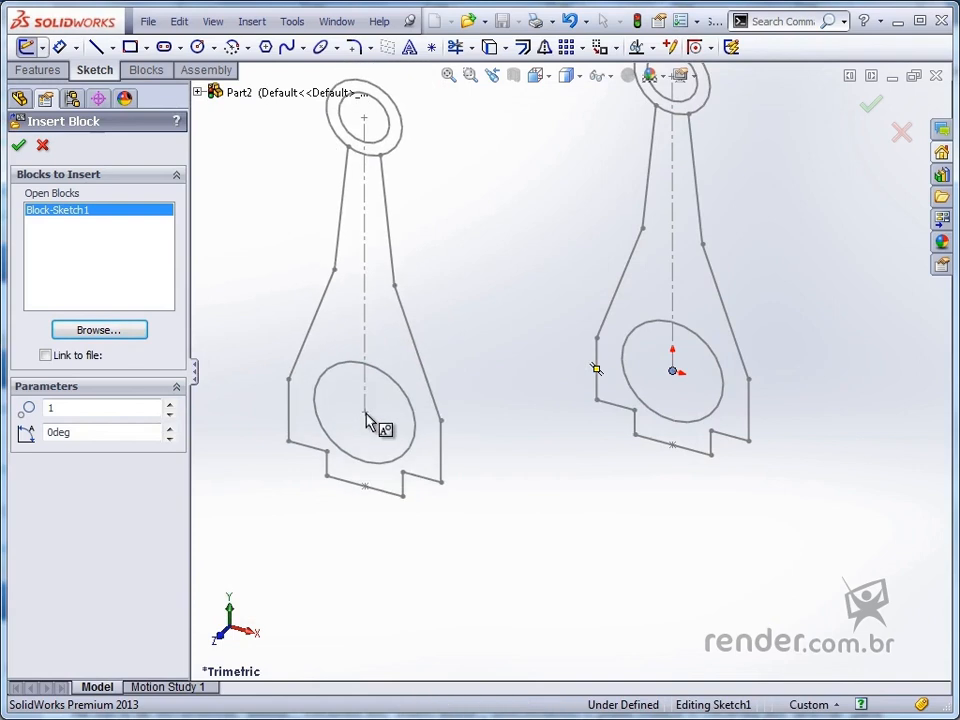
pyautogui.click(366, 415)
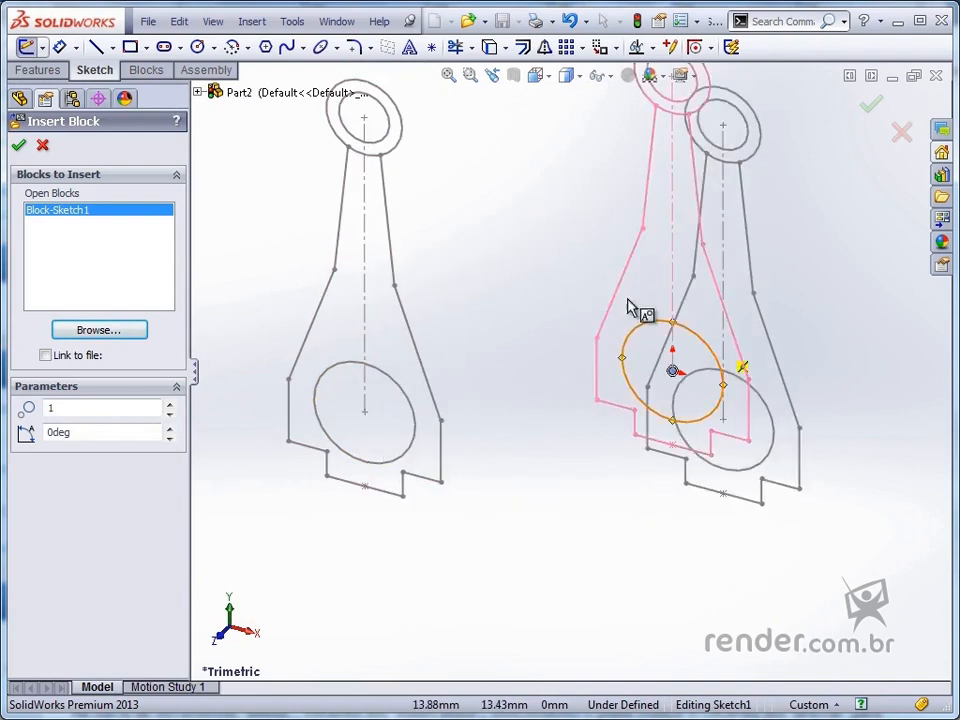
pyautogui.click(18, 145)
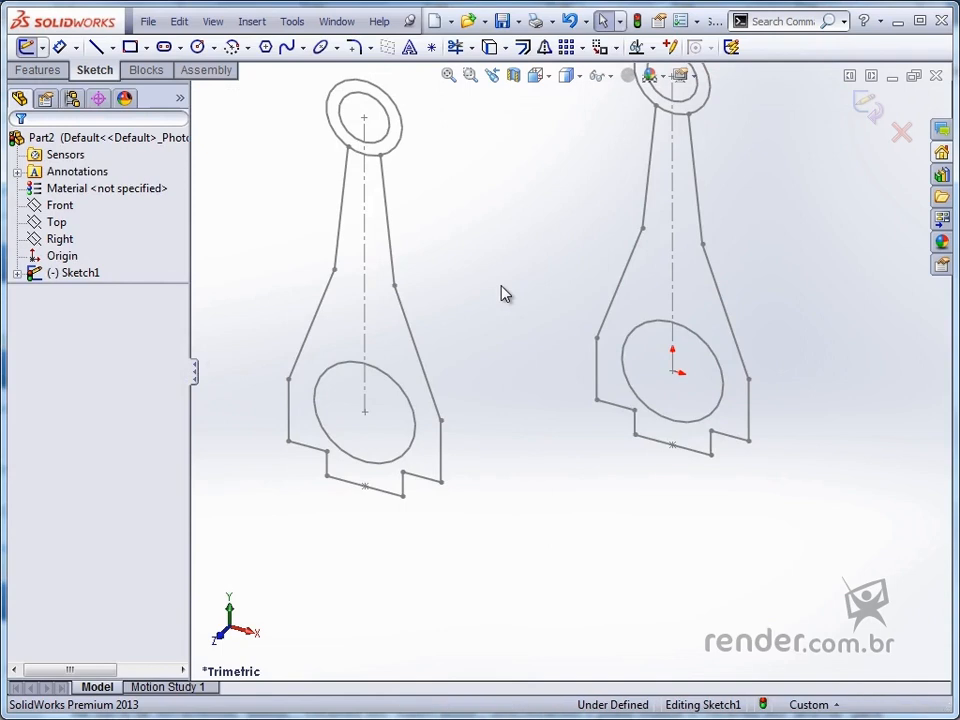
pyautogui.press('f')
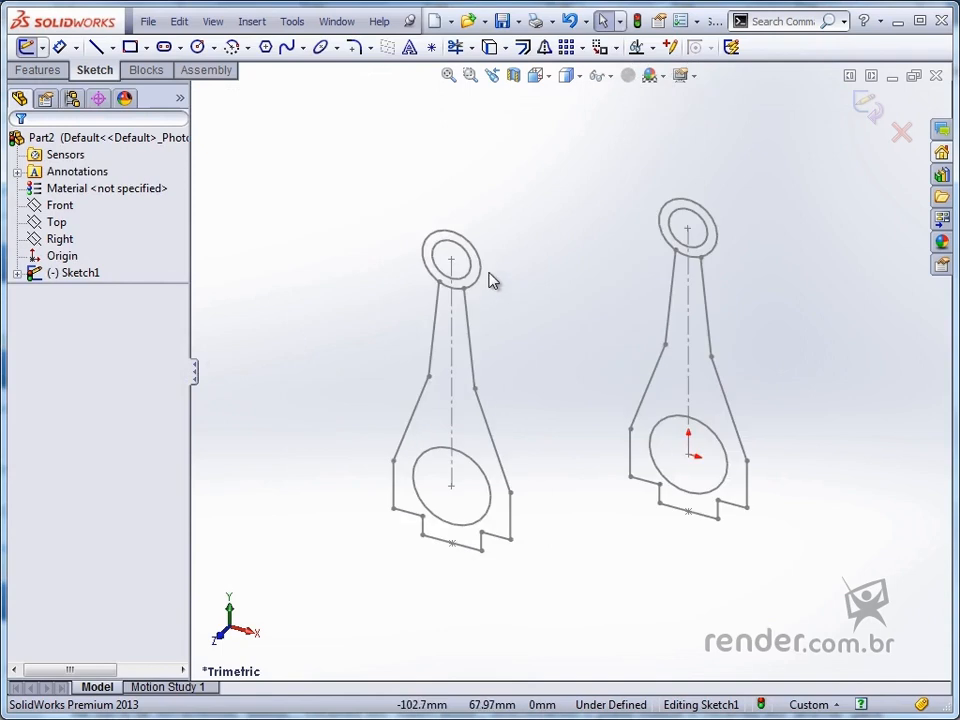
# Create another new part and add the sketch text RENDER at the origin of the Front plane.
pyautogui.click(437, 22)
pyautogui.click(489, 435)
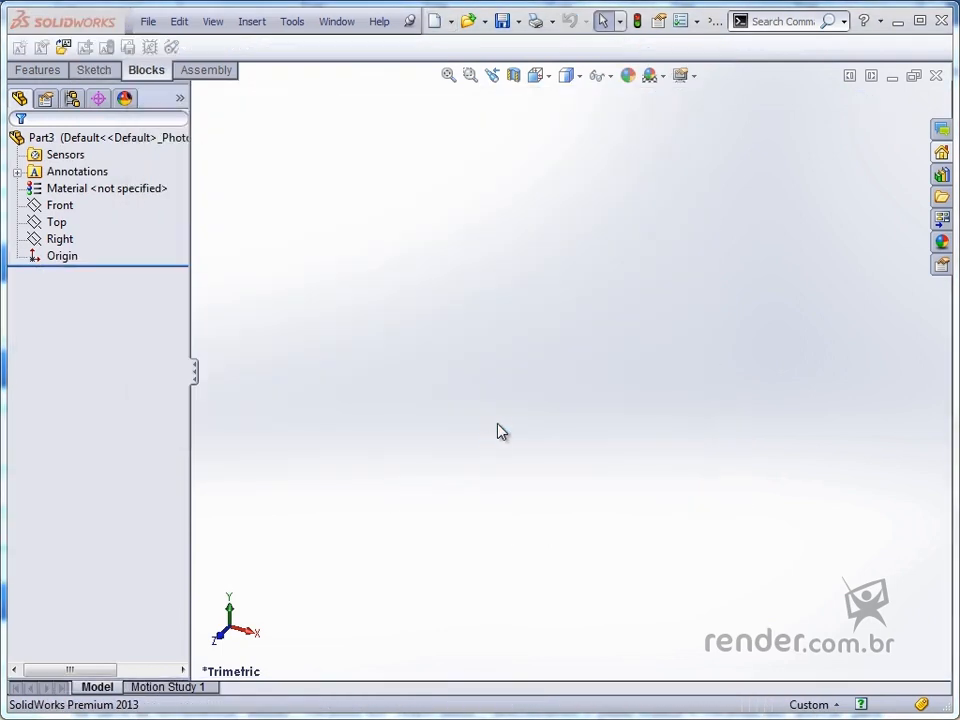
pyautogui.click(97, 71)
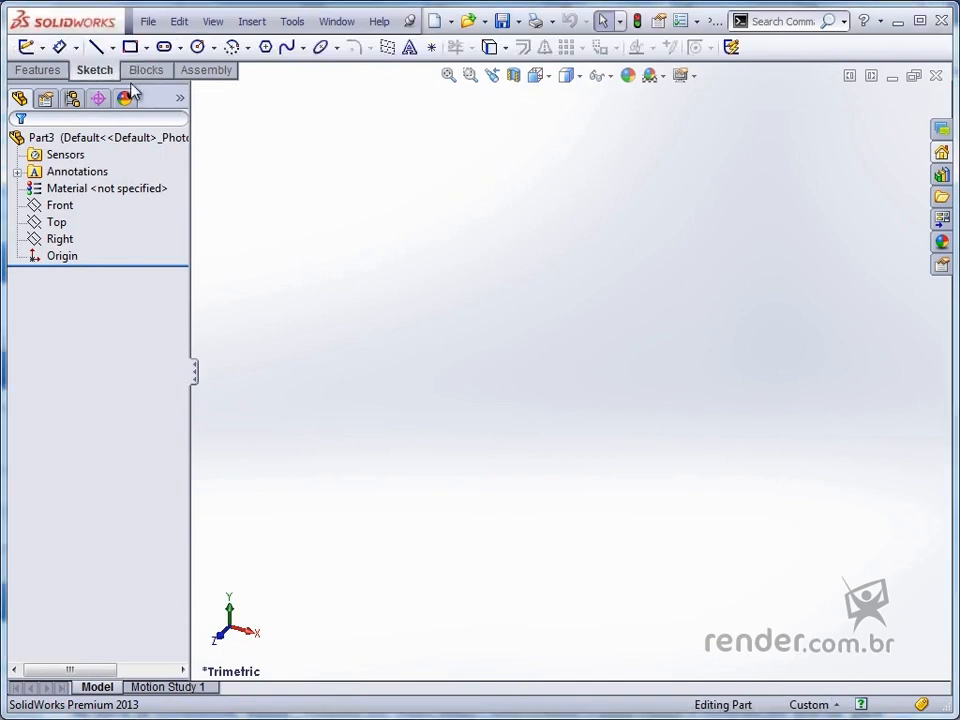
pyautogui.click(412, 47)
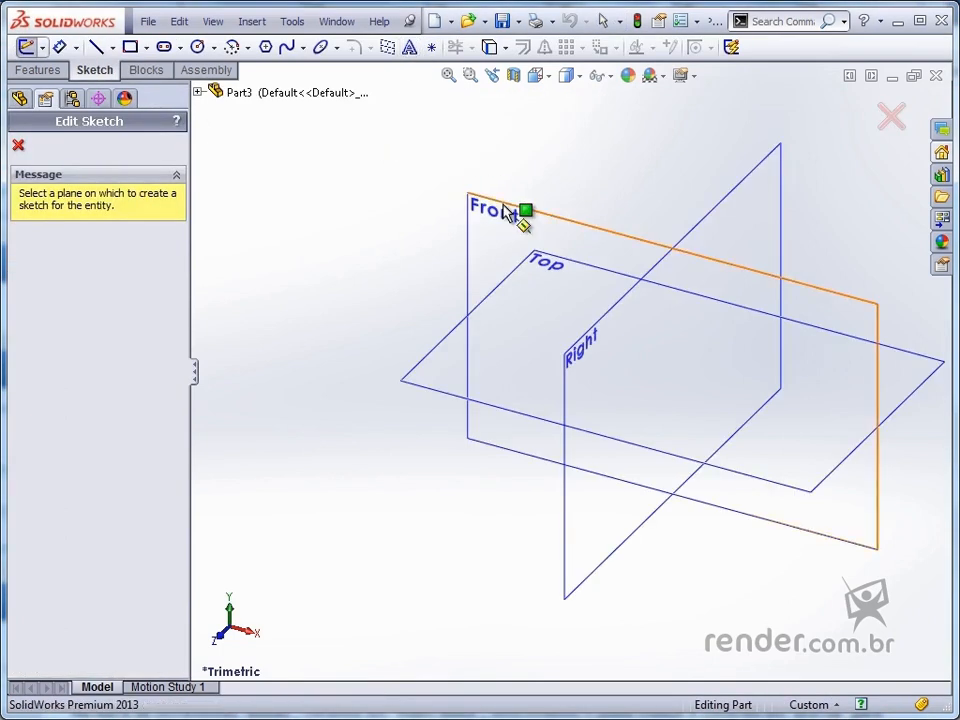
pyautogui.click(507, 210)
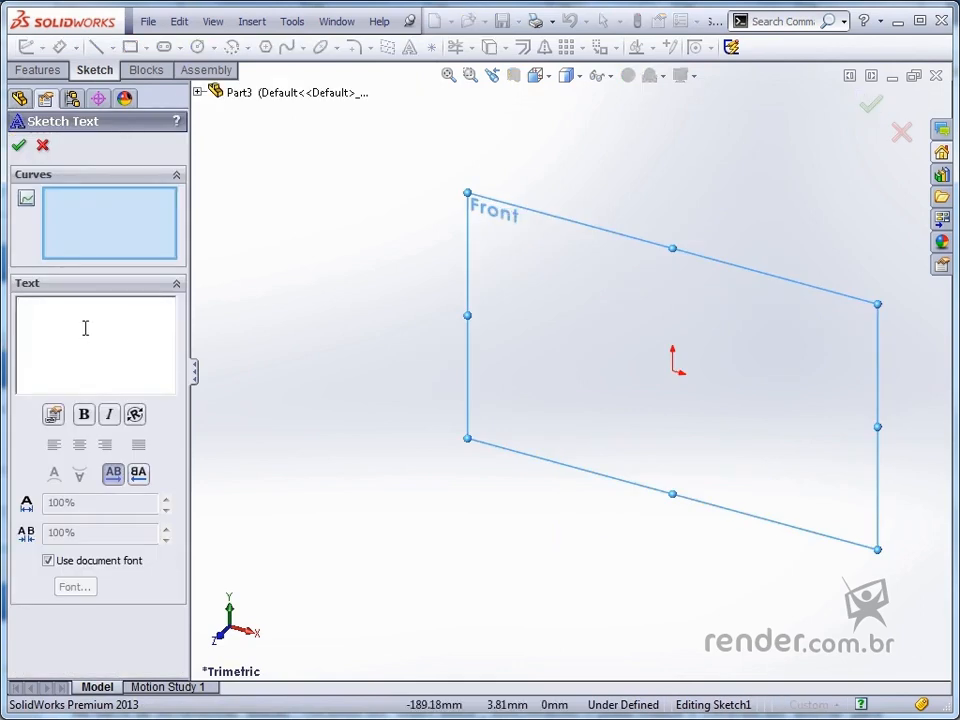
pyautogui.write('RENDER')
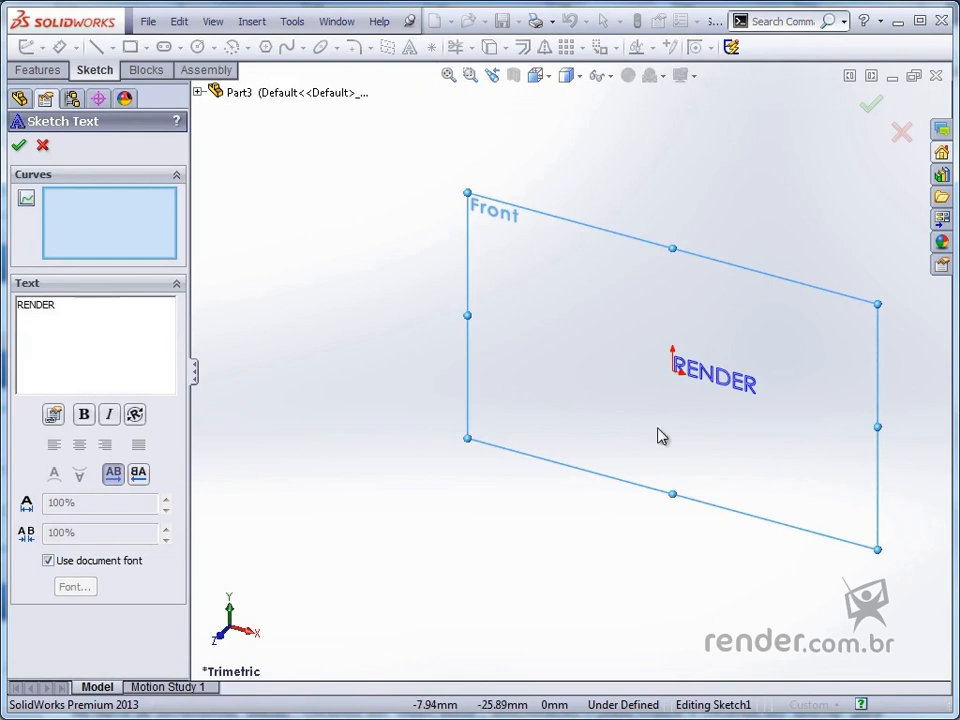
pyautogui.scroll(-3, 767, 406)
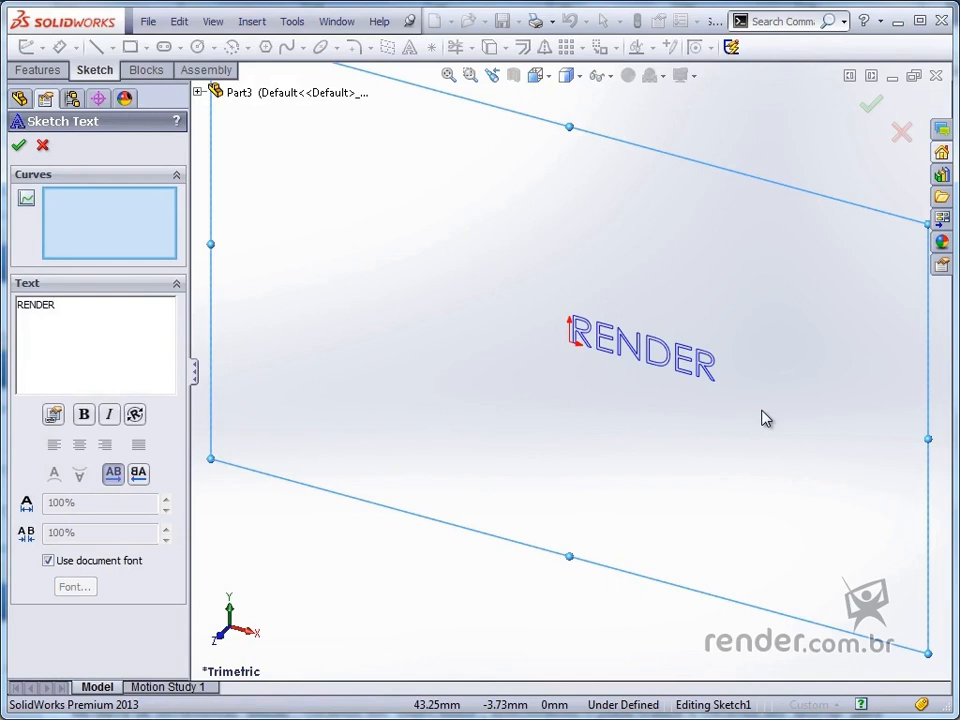
pyautogui.click(870, 104)
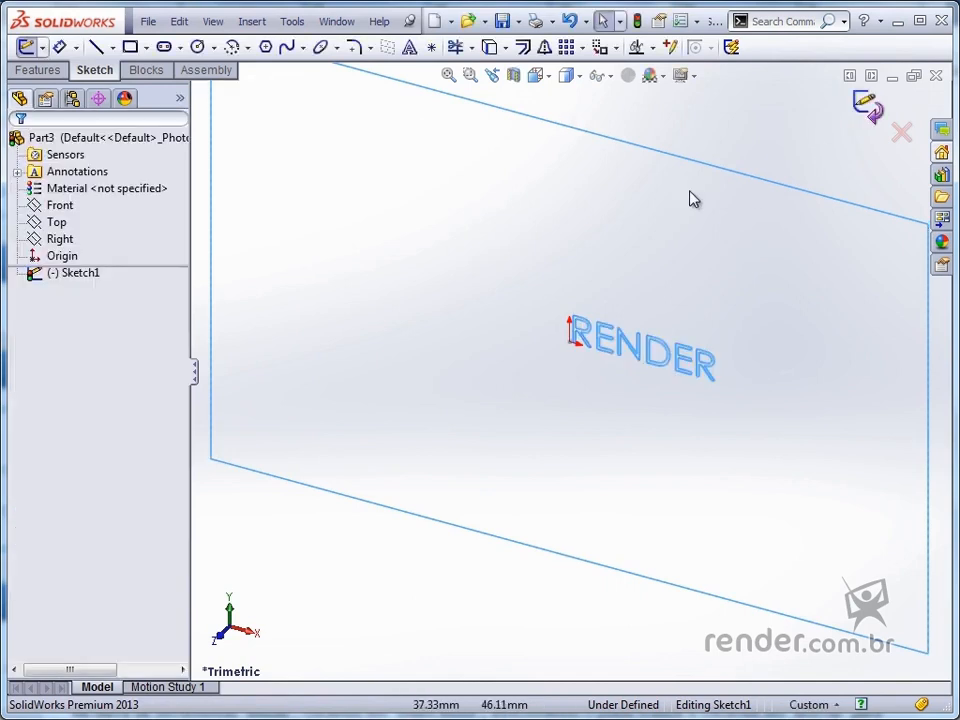
# Save the RENDER text sketch as a SolidWorks block file in the A4 folder under a new name.
pyautogui.click(292, 22)
pyautogui.moveTo(380, 373)
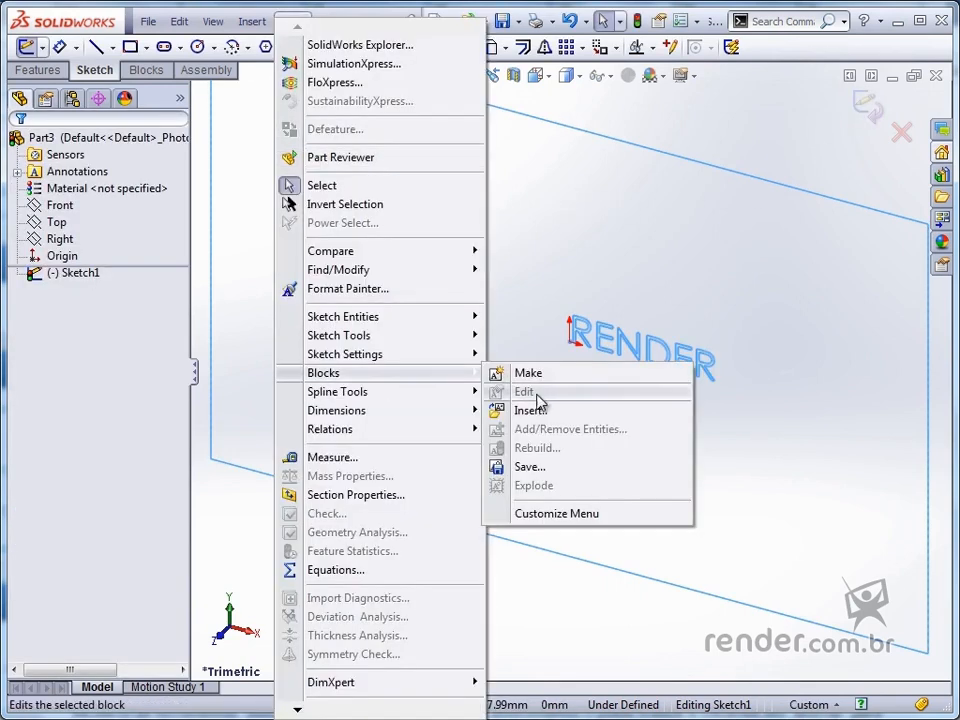
pyautogui.click(530, 467)
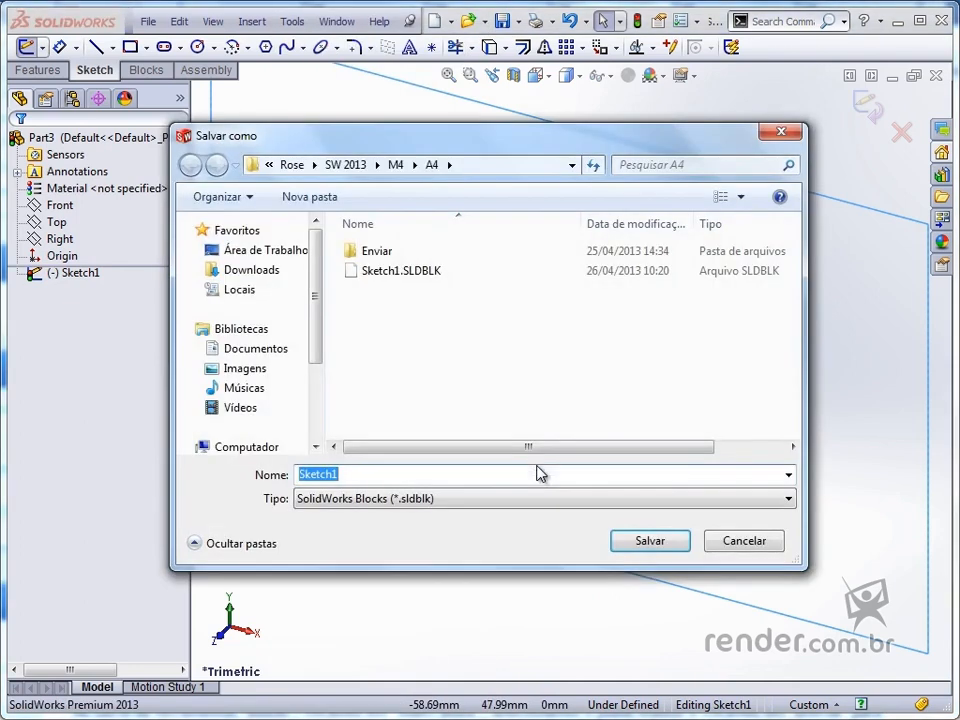
pyautogui.click(397, 475)
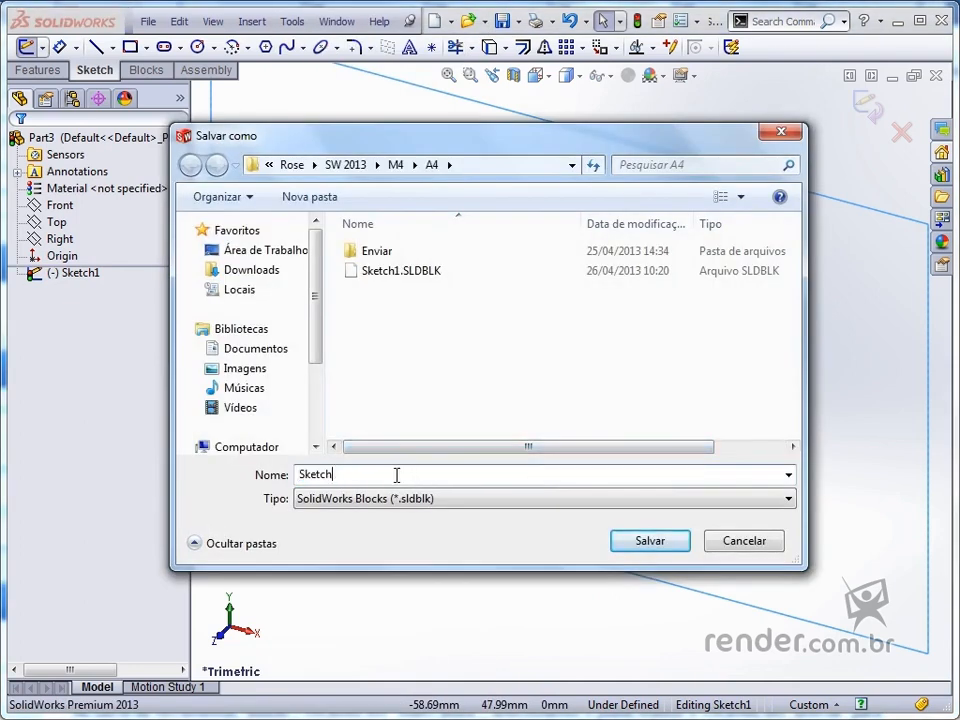
pyautogui.click(658, 545)
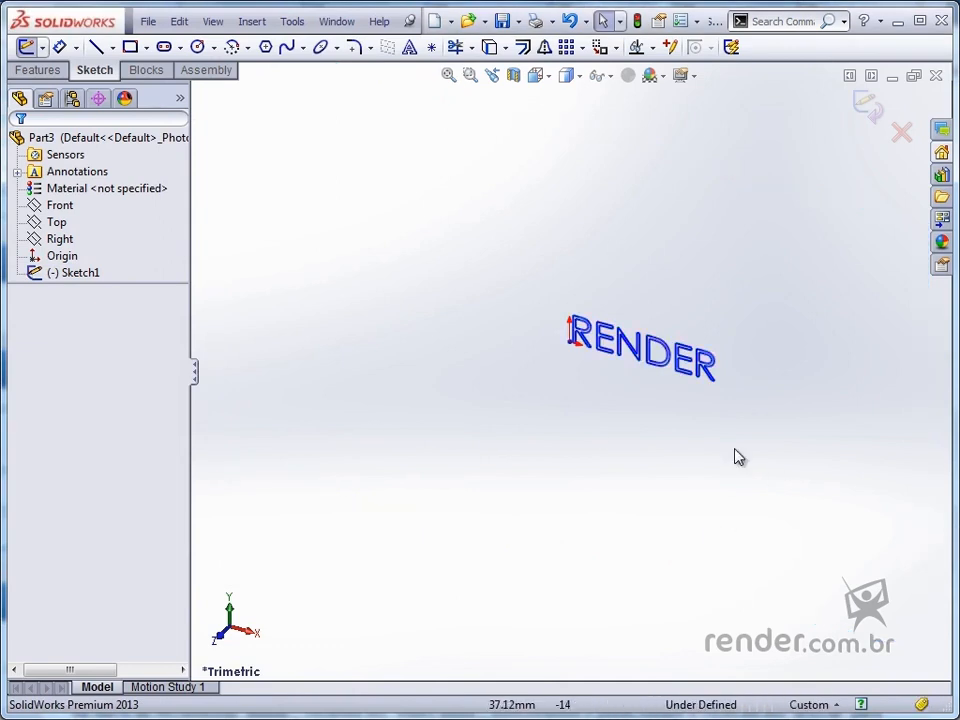
# Insert the block file Sketch2.SLDBLK from the A4 folder inside M4, placing one instance below and to the left of the original RENDER text.
pyautogui.click(146, 72)
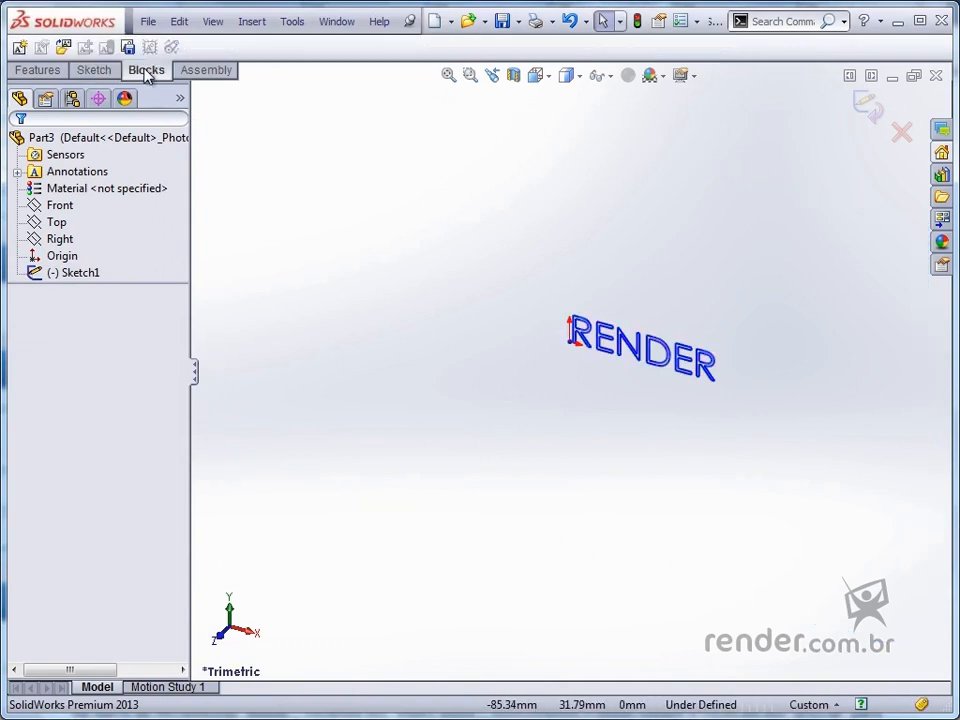
pyautogui.click(63, 47)
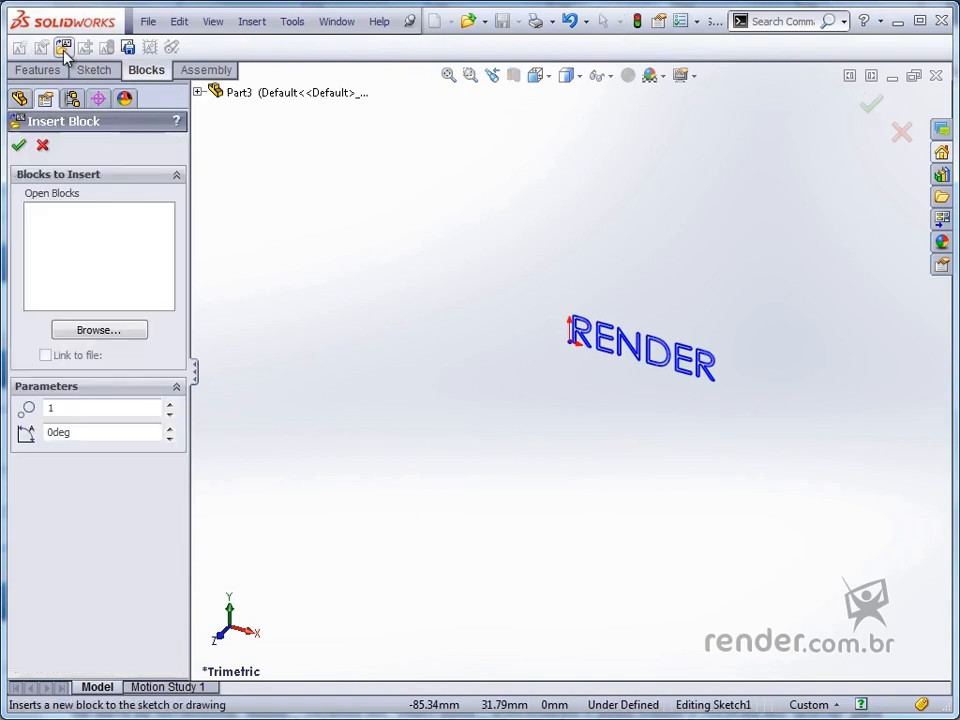
pyautogui.click(116, 328)
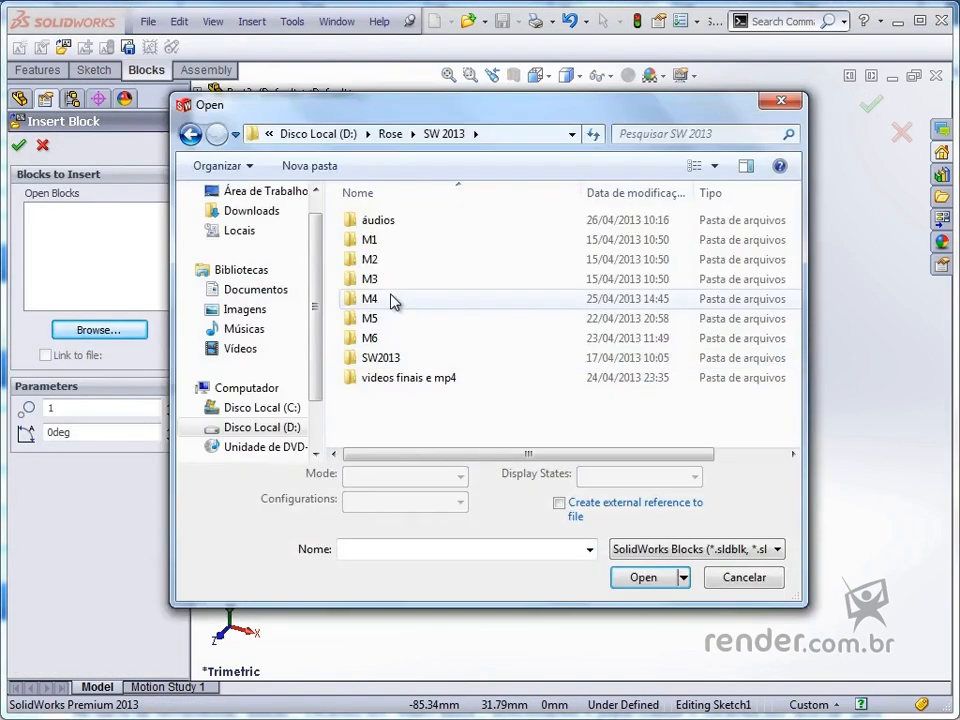
pyautogui.doubleClick(392, 300)
pyautogui.doubleClick(388, 280)
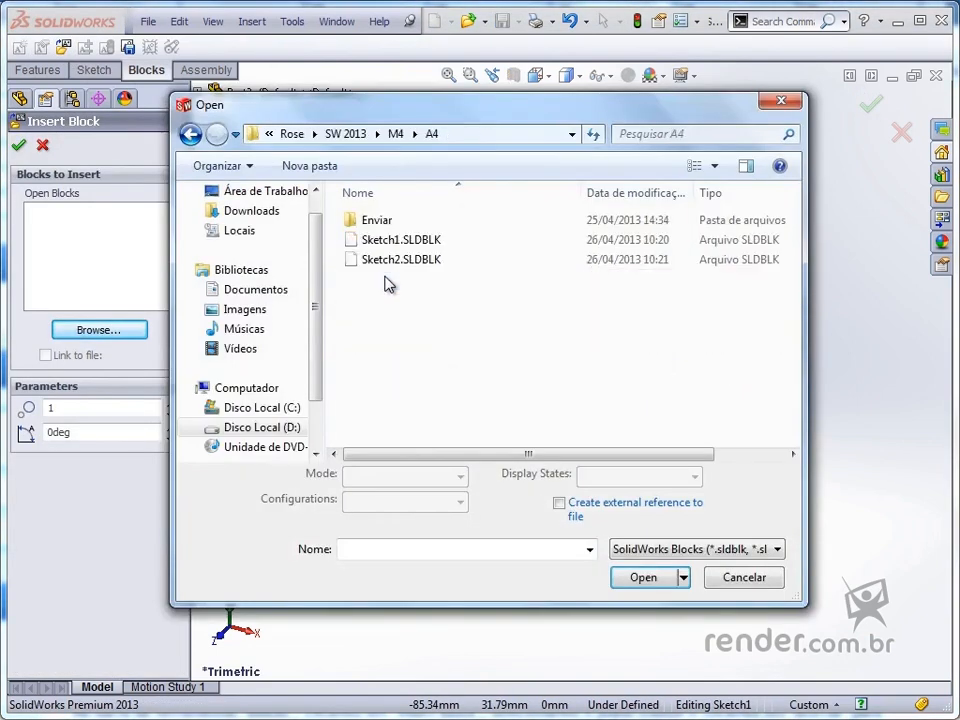
pyautogui.click(399, 260)
pyautogui.click(638, 581)
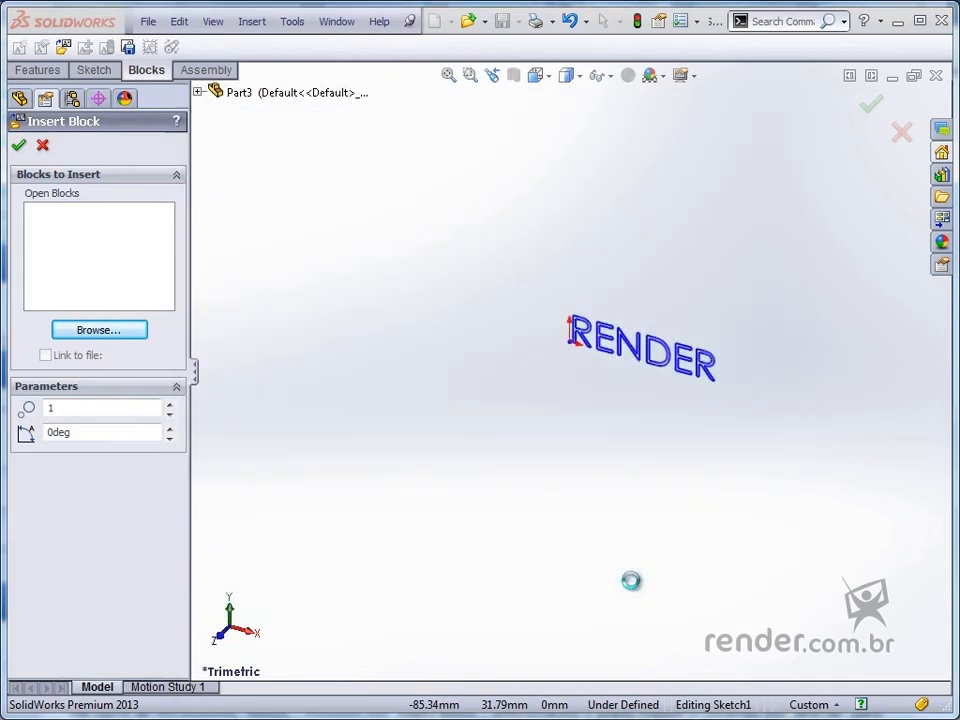
pyautogui.click(410, 400)
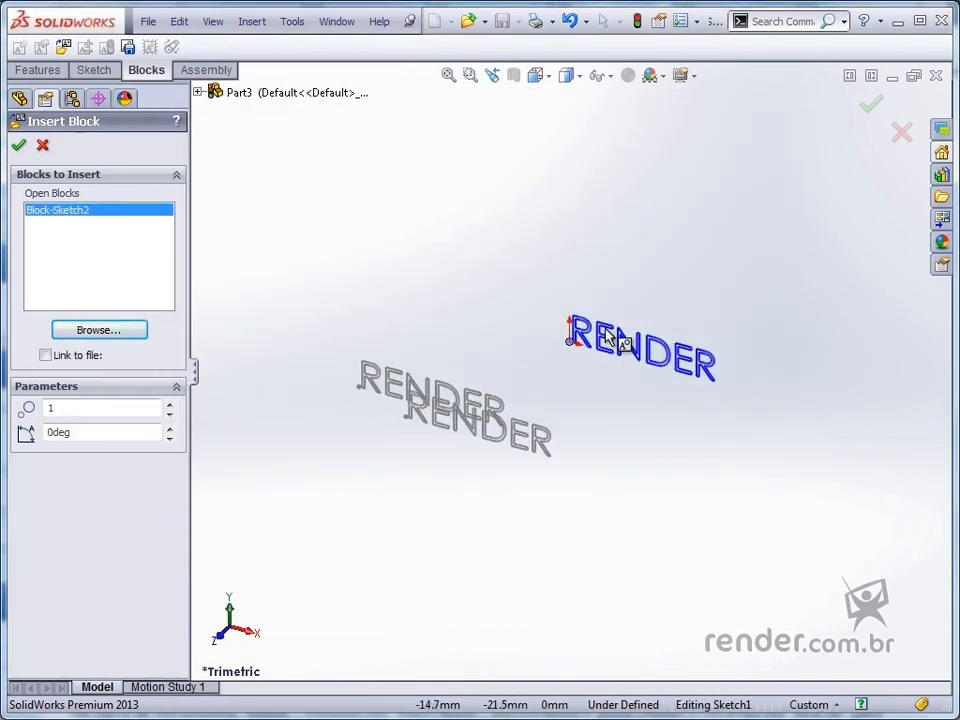
pyautogui.click(20, 146)
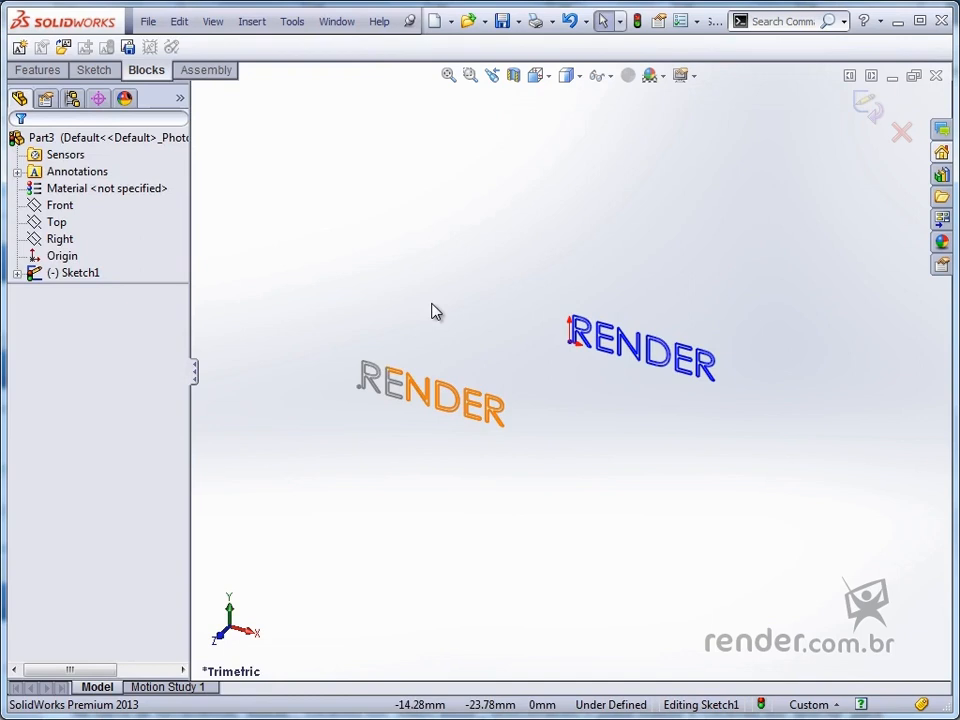
# Keep the Design Library pinned open and add the inserted RENDER block to its root folder under the file name Render Block.
pyautogui.click(941, 175)
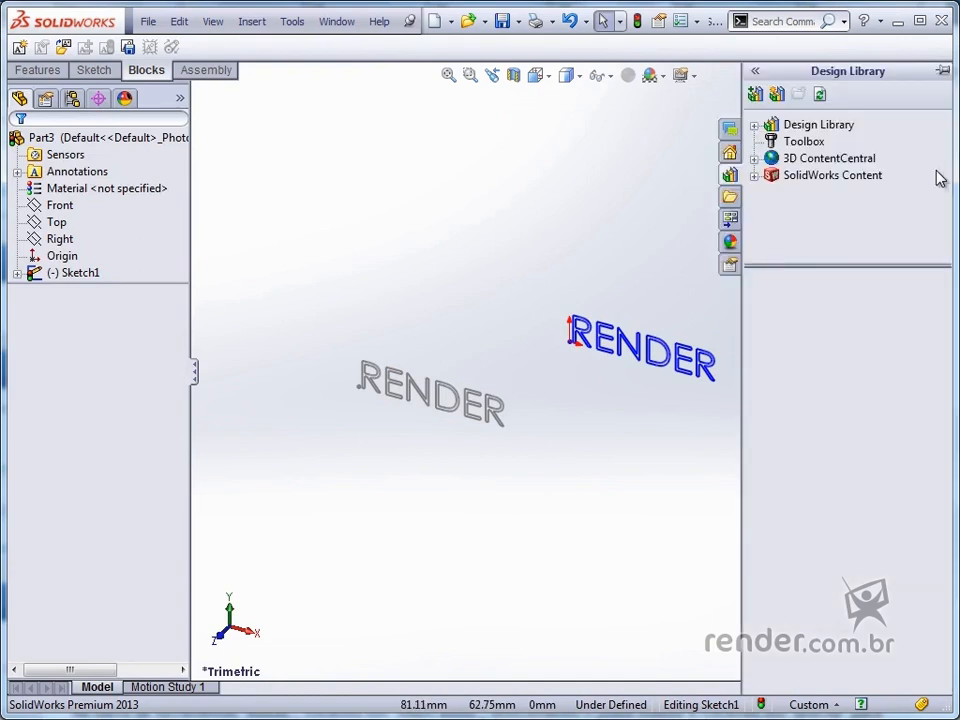
pyautogui.click(944, 71)
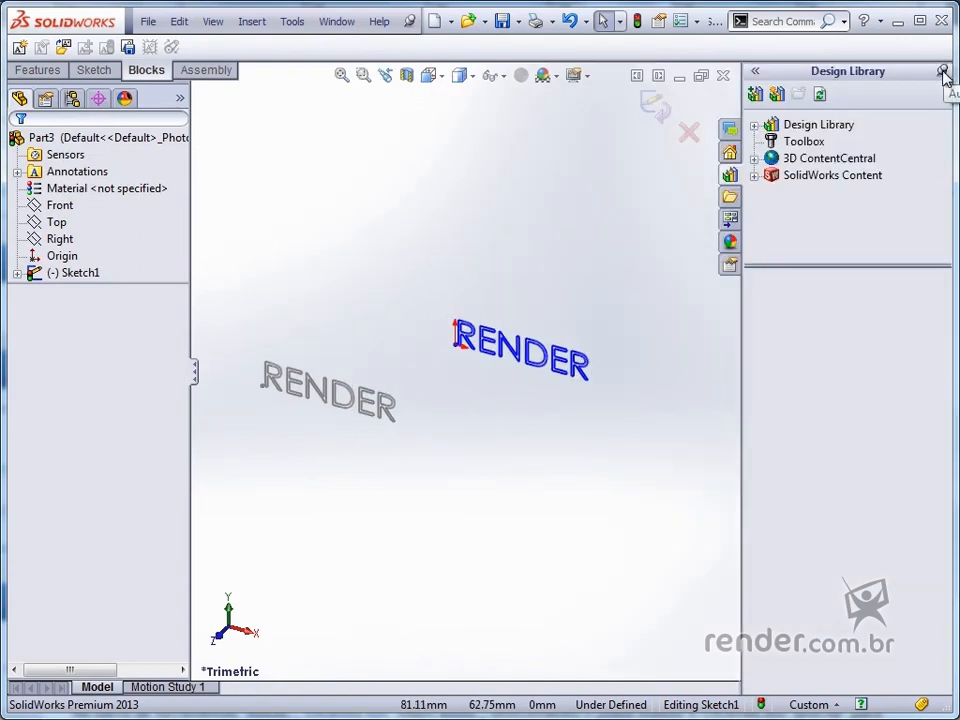
pyautogui.click(17, 273)
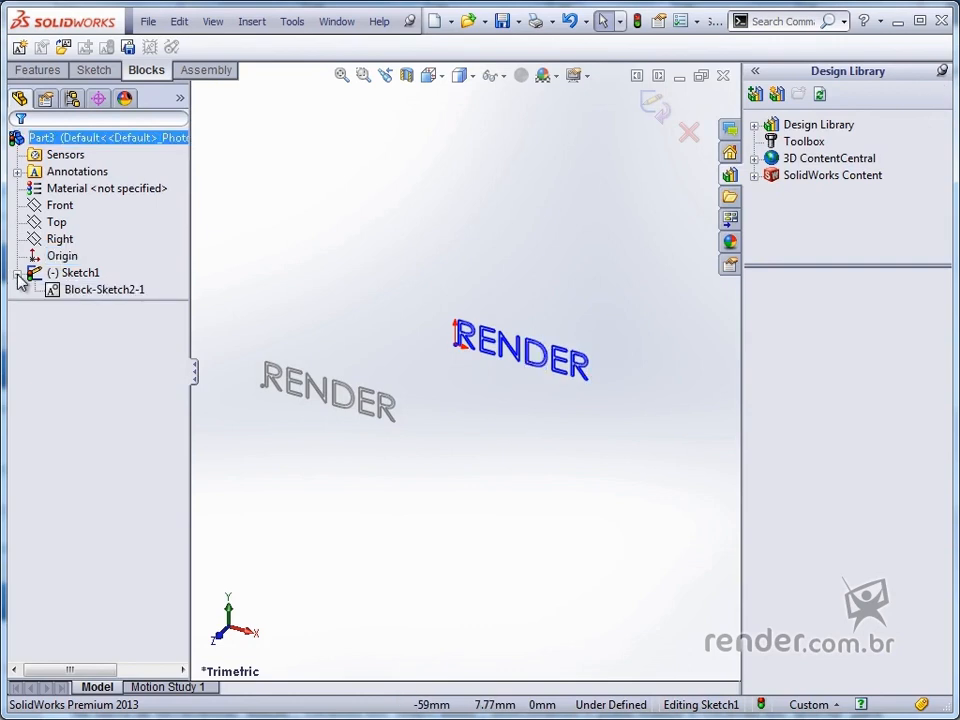
pyautogui.click(95, 291)
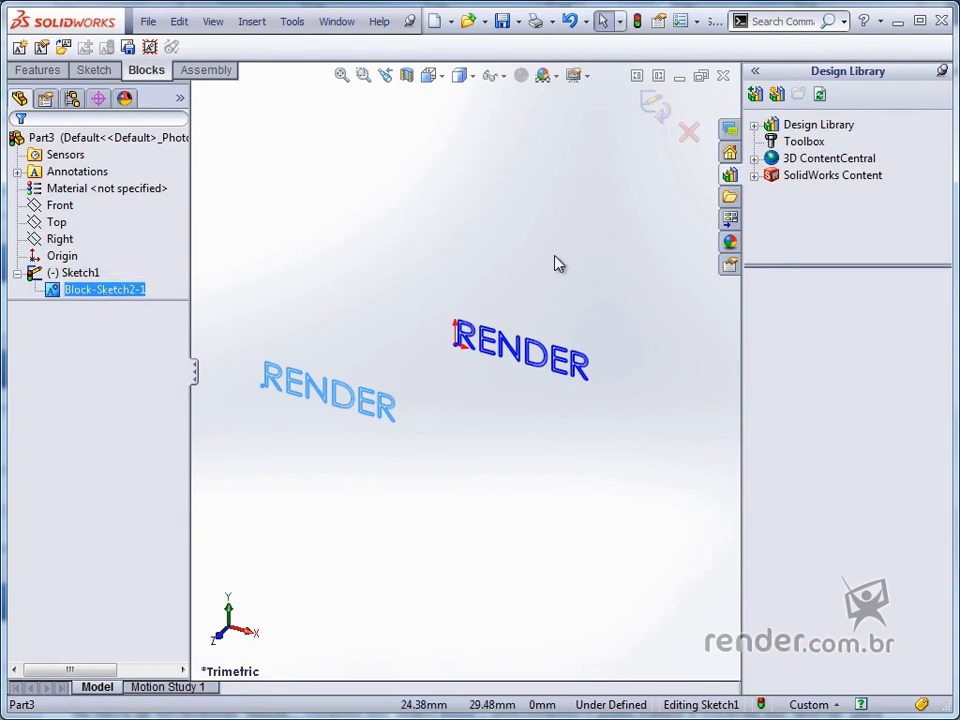
pyautogui.click(756, 96)
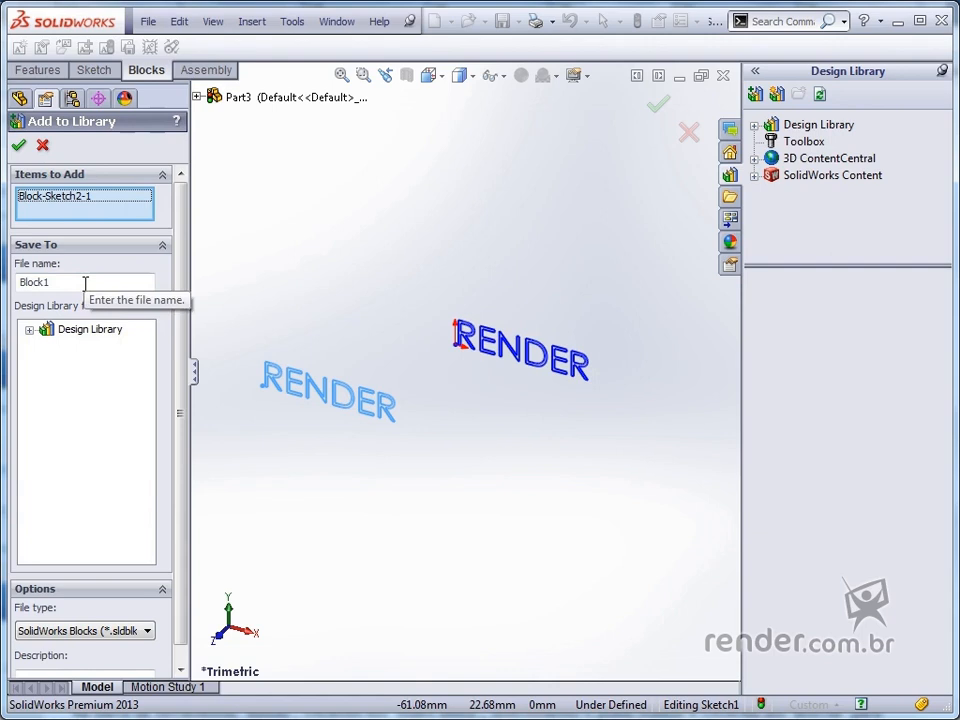
pyautogui.moveTo(85, 285); pyautogui.dragTo(15, 287)
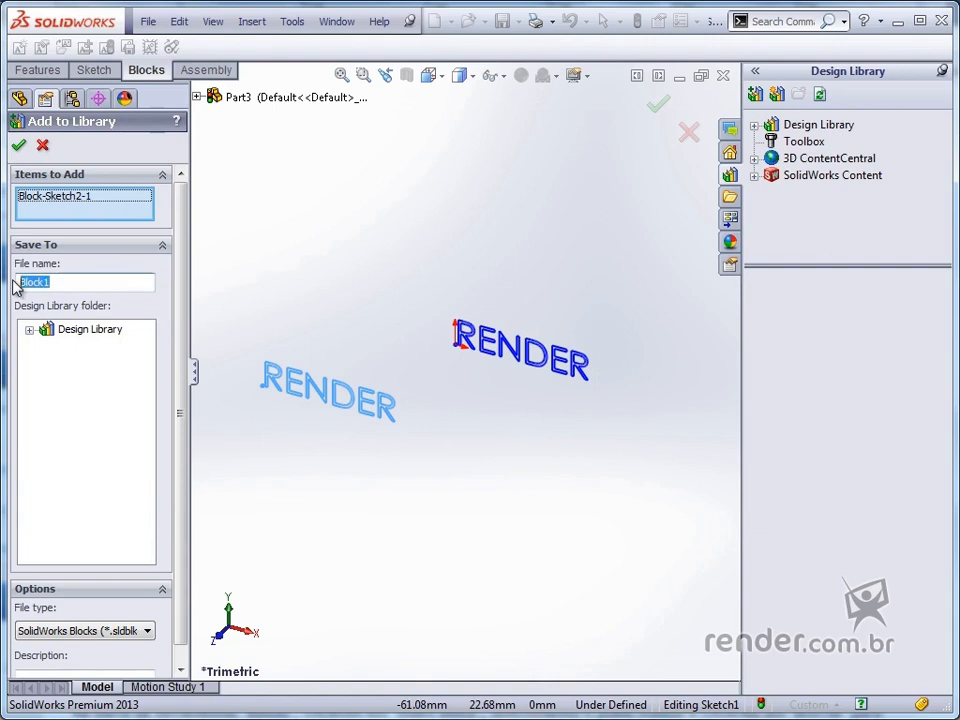
pyautogui.write('Render')
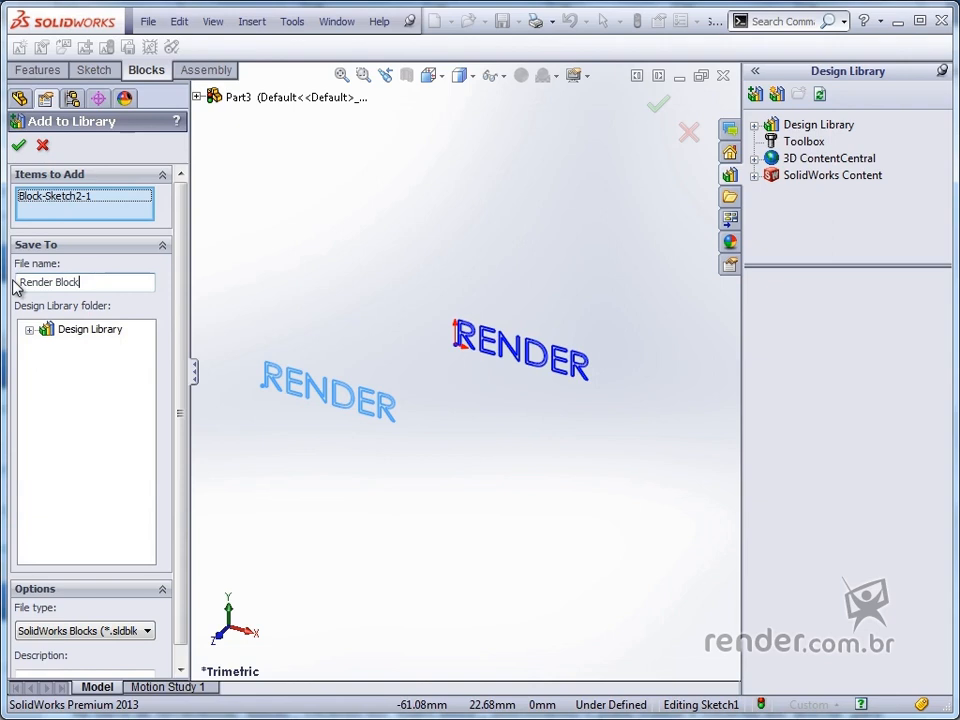
pyautogui.click(91, 331)
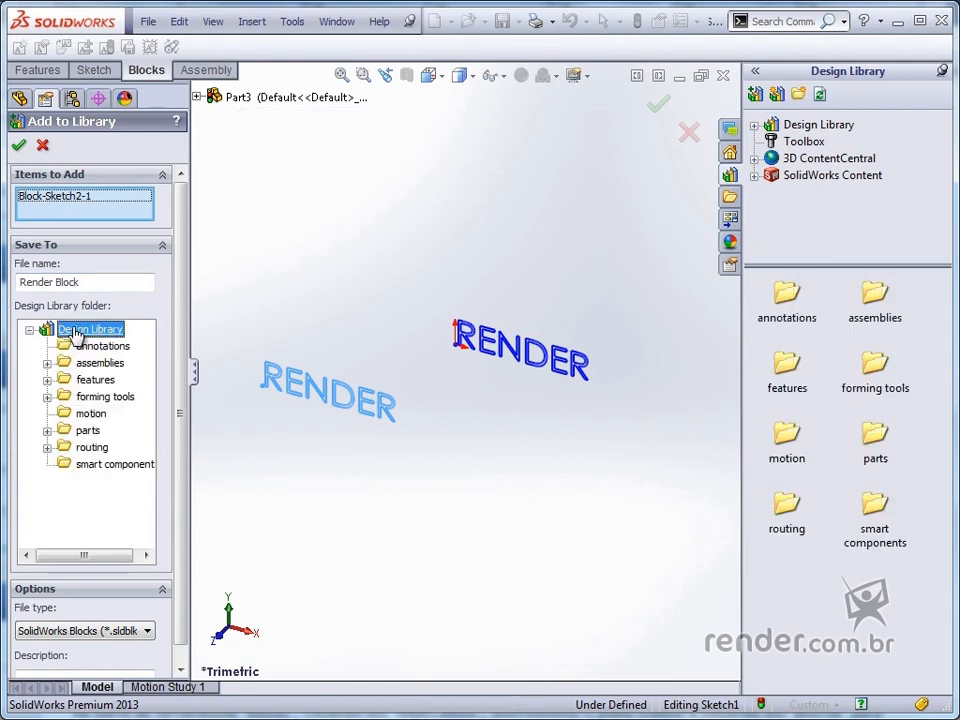
pyautogui.click(21, 147)
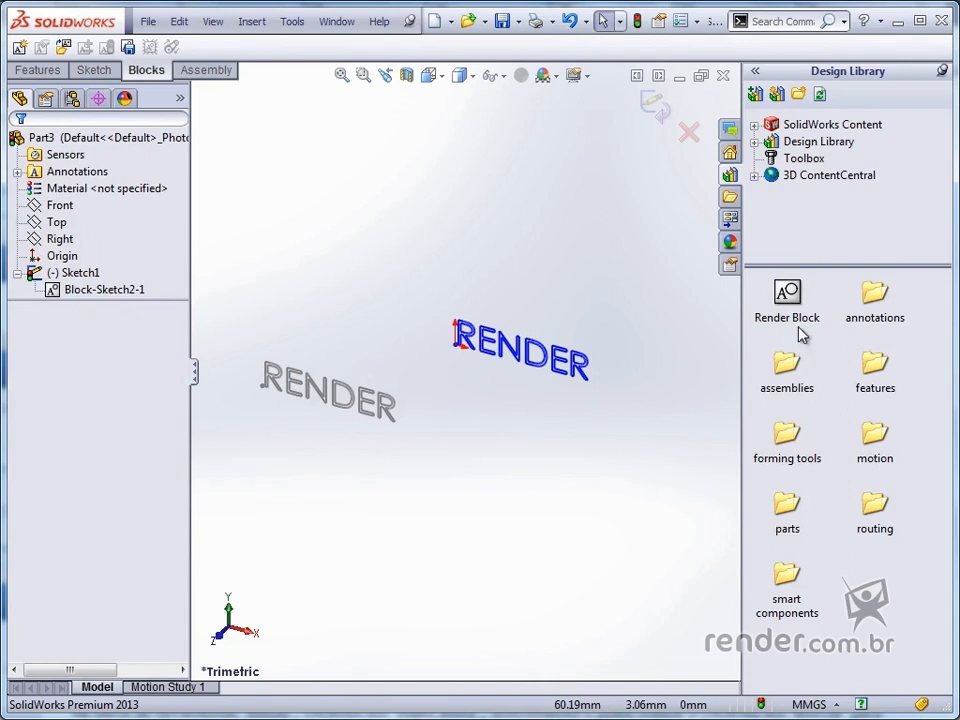
# Insert one instance of Render Block from the Design Library into the sketch, above the original RENDER text.
pyautogui.click(790, 295)
pyautogui.moveTo(787, 295); pyautogui.dragTo(441, 223)
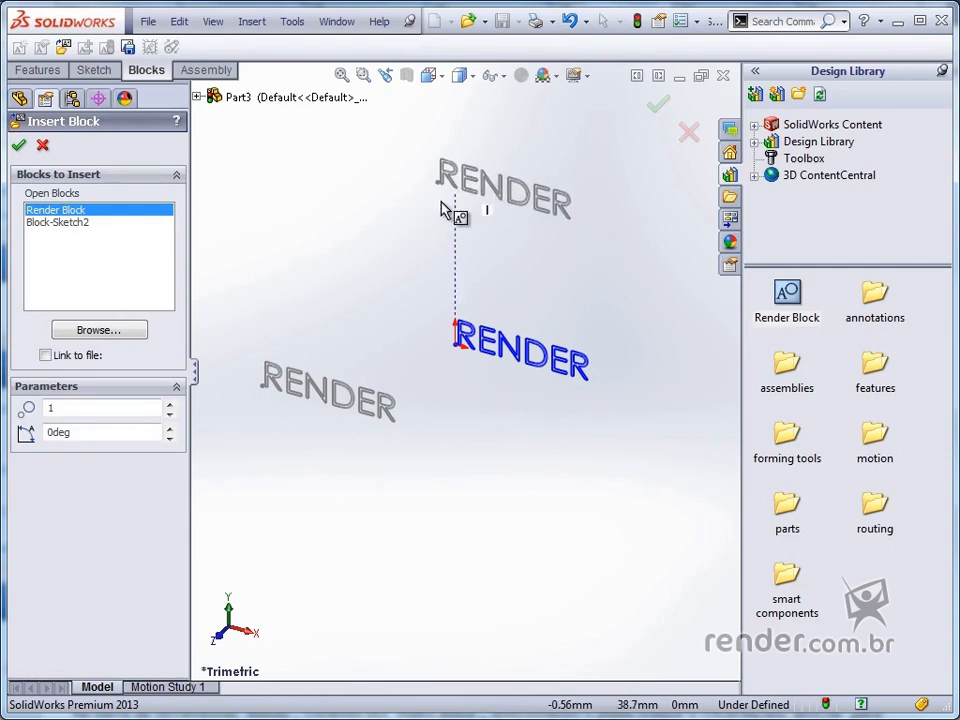
pyautogui.click(436, 228)
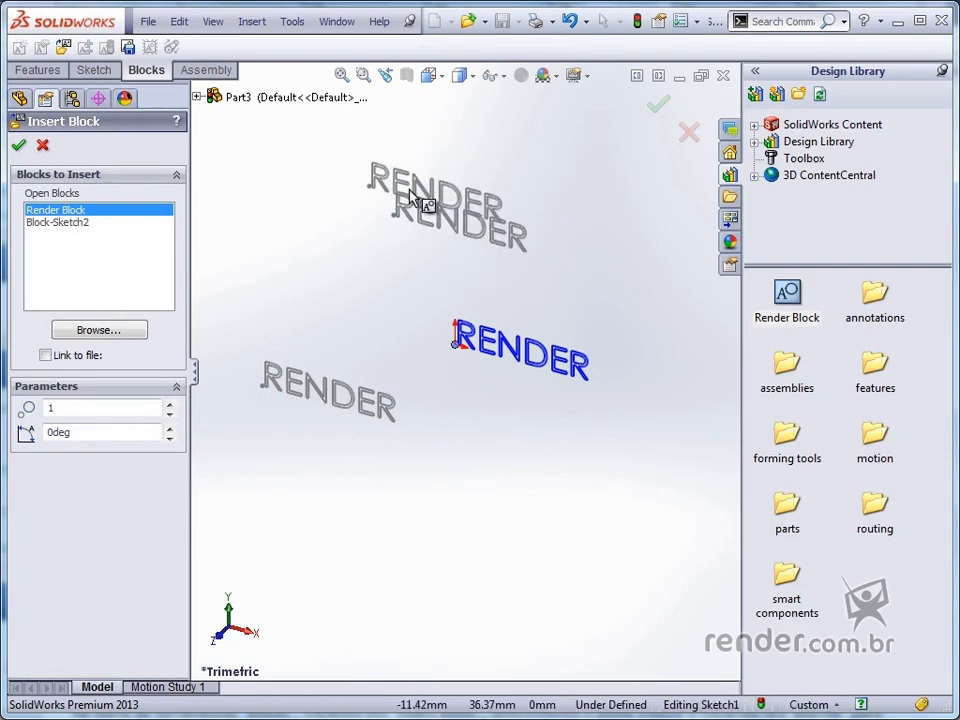
pyautogui.click(659, 106)
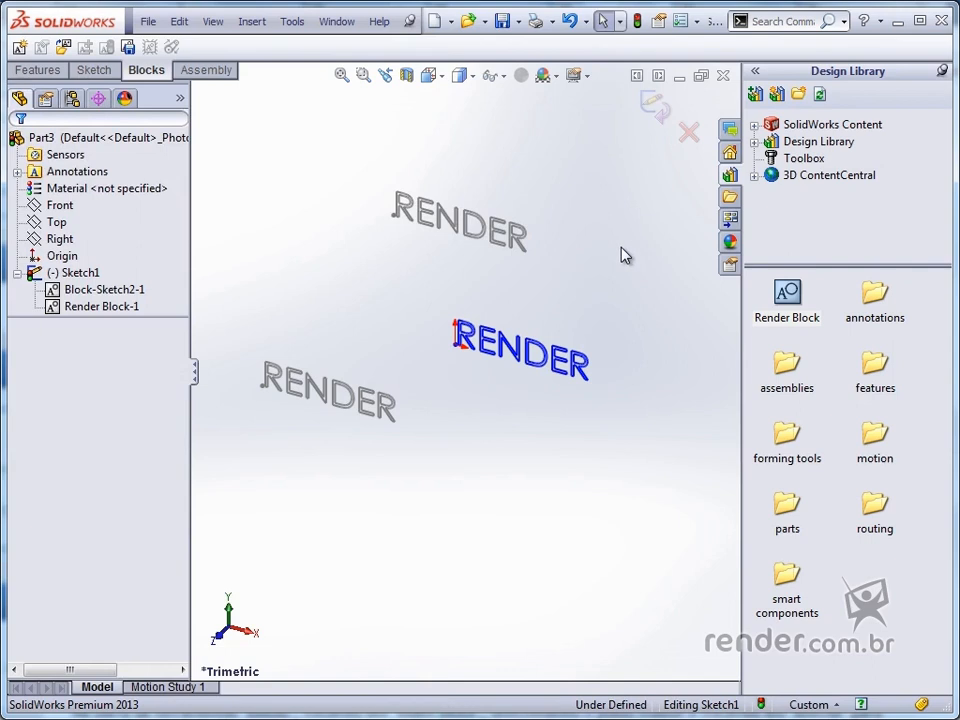
pyautogui.press('f')
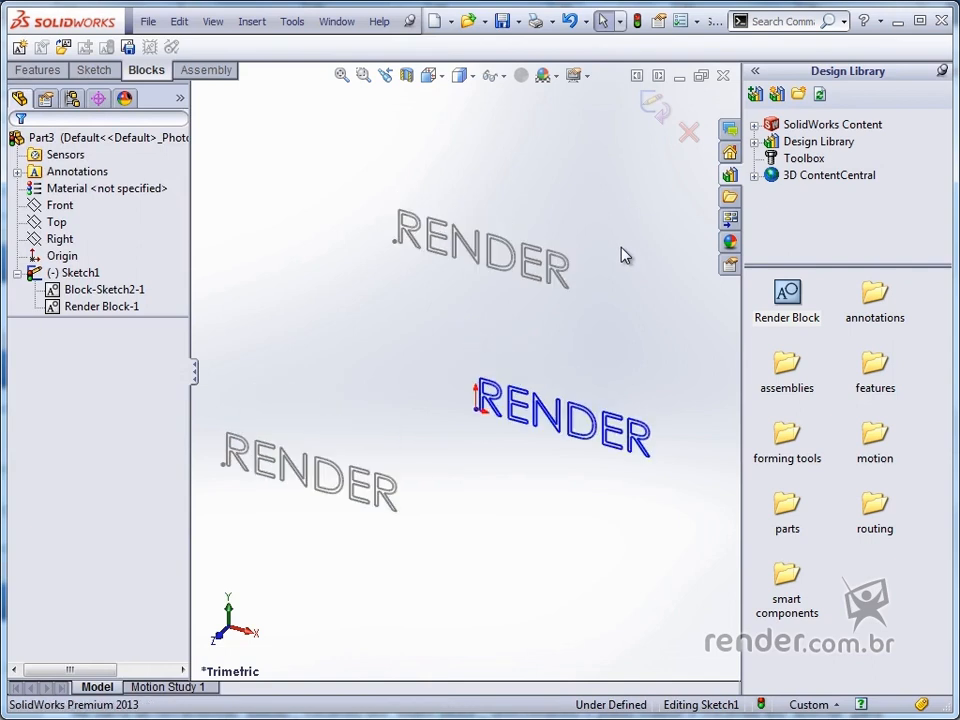